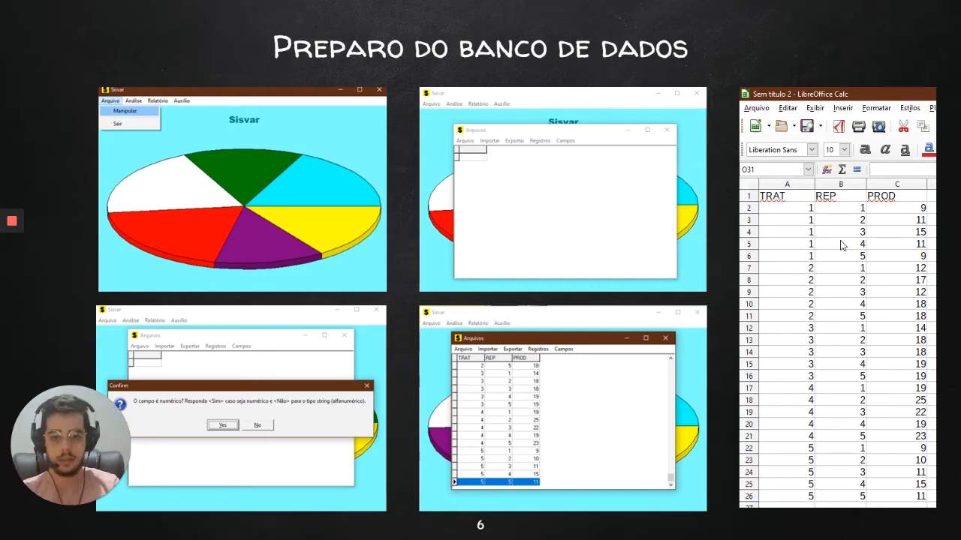
Step: Switch to Sisvar, open the data file manager and close the table that is currently open
key("alt+Tab")
left_click(292, 147)
left_click(312, 159)
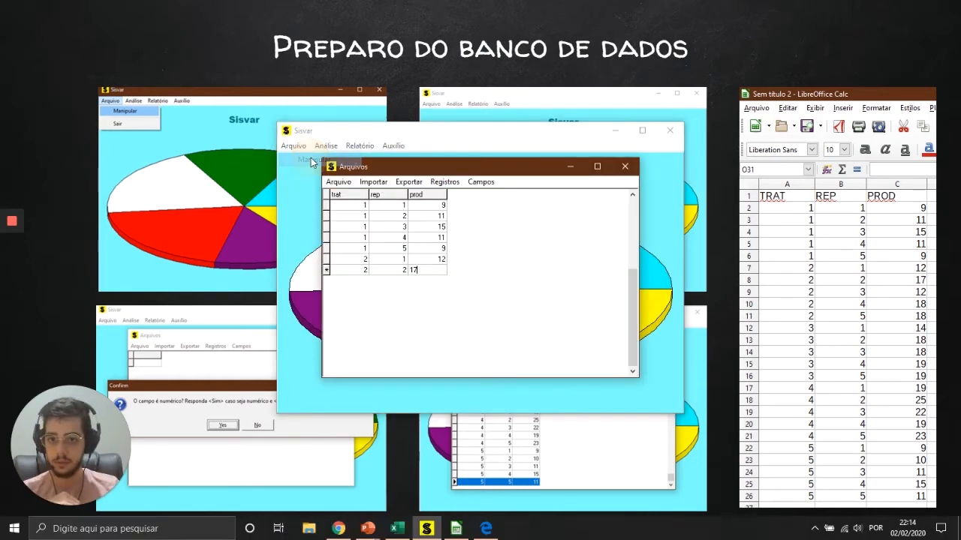
left_click(338, 183)
left_click(347, 221)
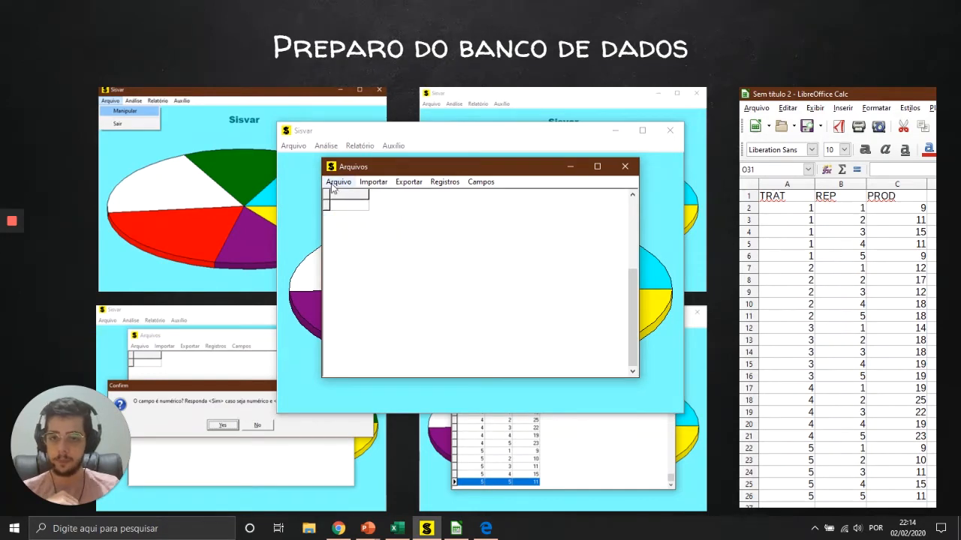
Step: Create a new DB data file named milho in the Master's degree folder, with 3 fields
left_click(337, 182)
left_click(347, 208)
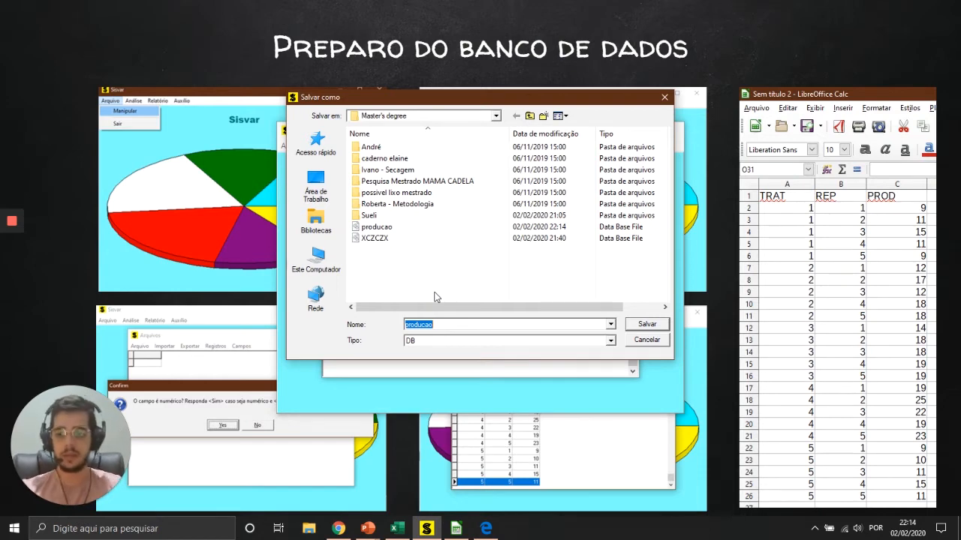
type("milho")
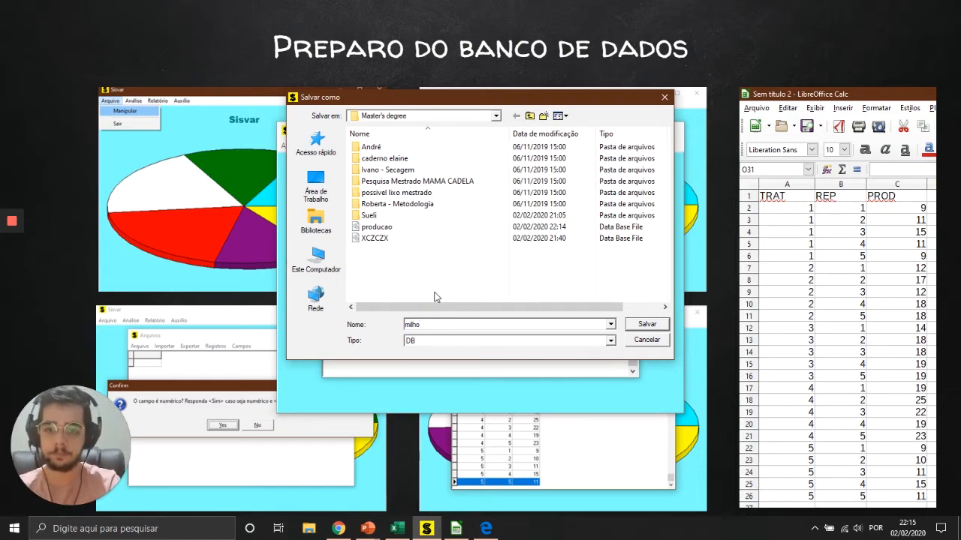
key("Return")
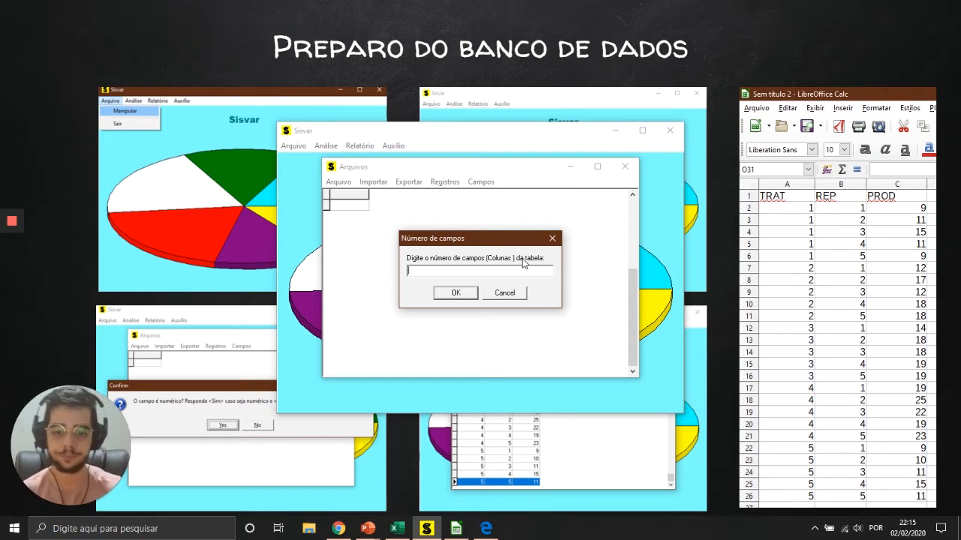
type("3")
key("Return")
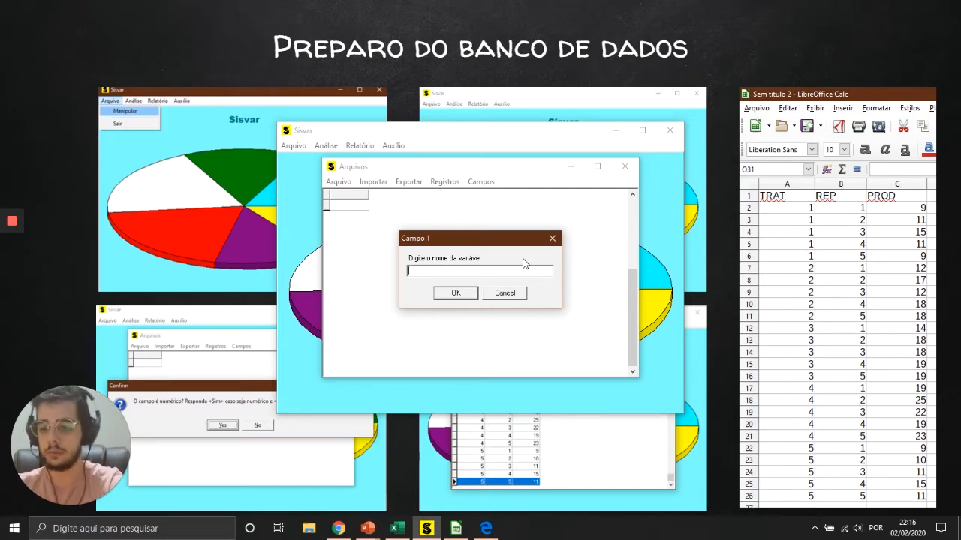
Step: Define the three fields of the new table as numeric variables named trat, rep and prod
type("TRAT")
key("Return")
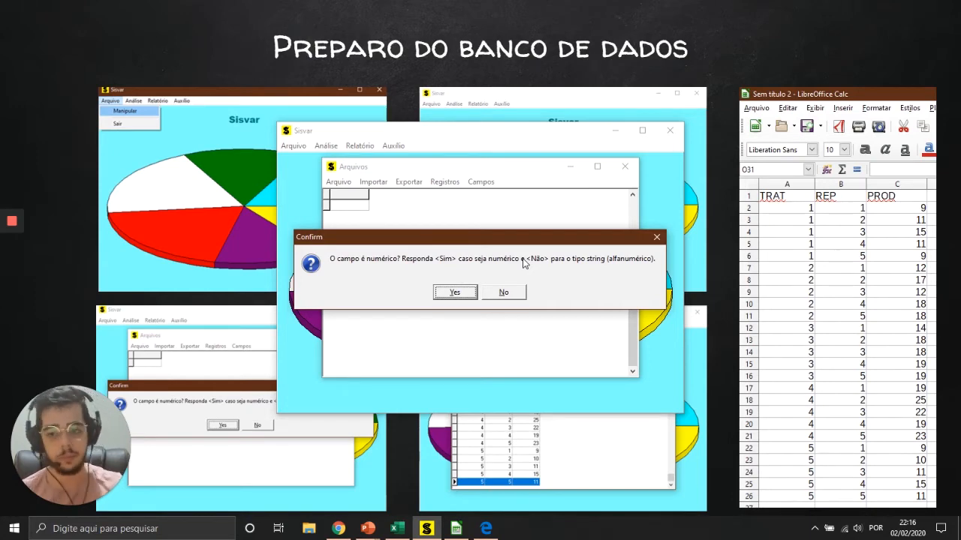
key("Return")
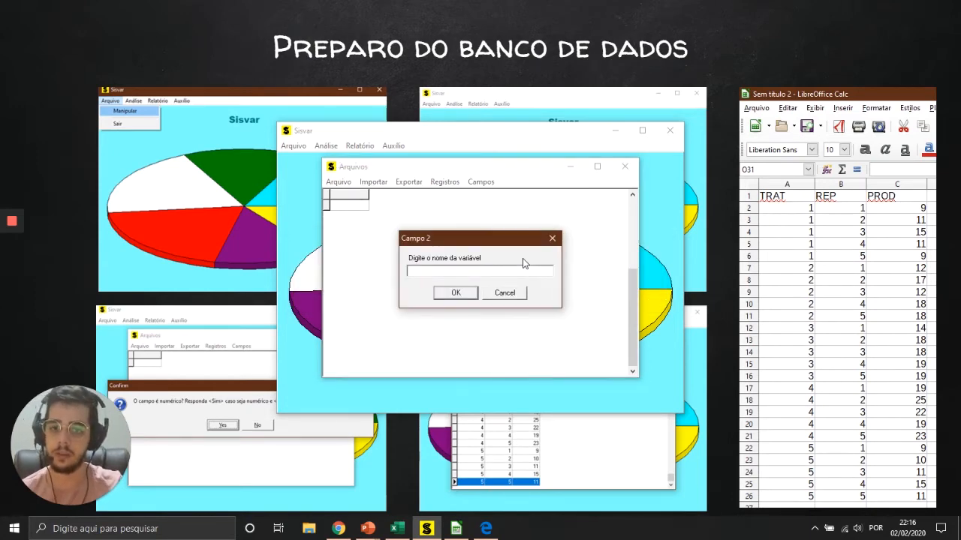
type("rep")
key("Return")
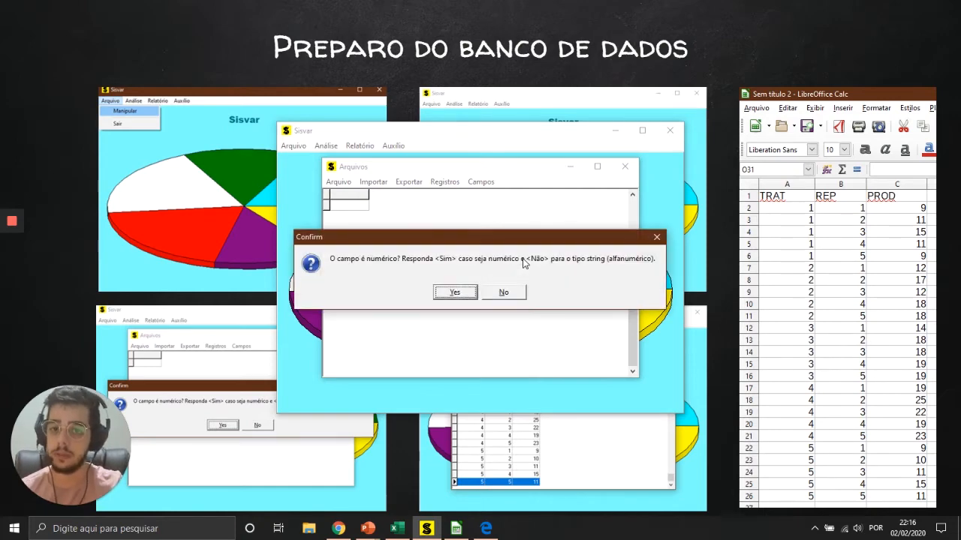
key("Return")
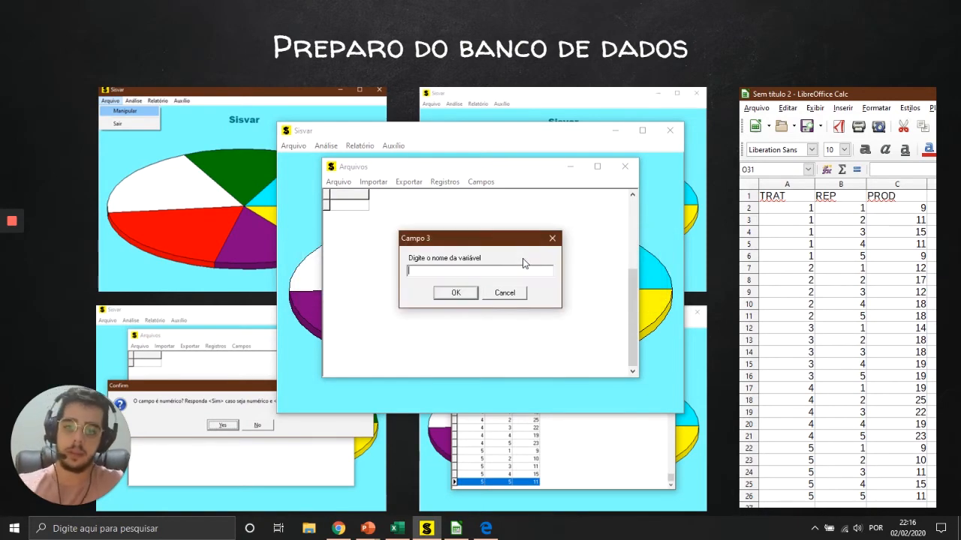
type("prod")
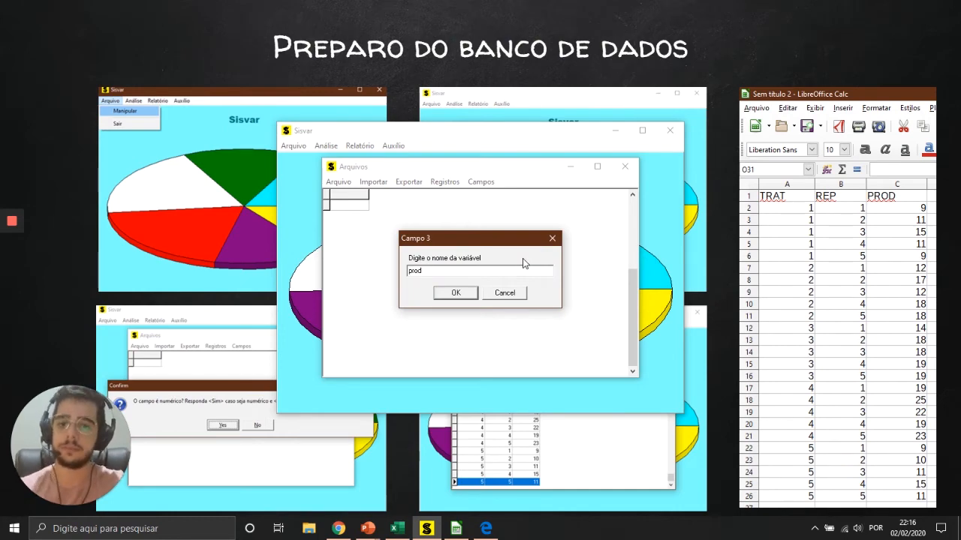
key("Return")
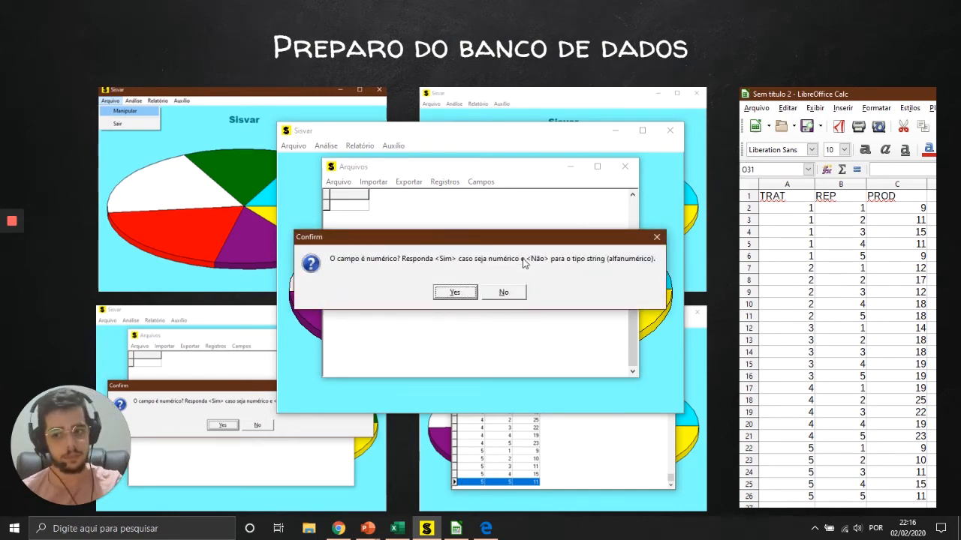
key("Return")
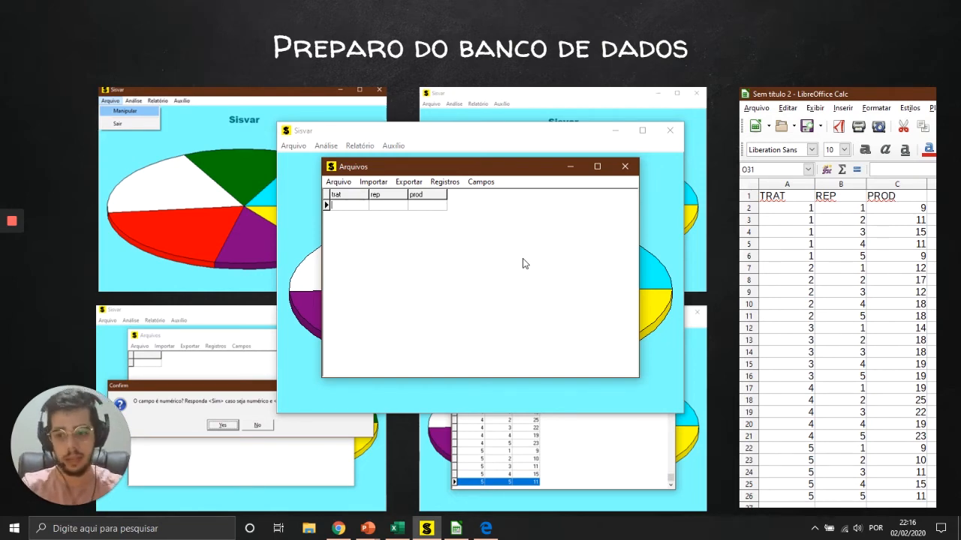
Step: Enter two records: trat 1, rep 1, prod 9, and trat 1, rep 2, prod 11
type("1")
key("Tab")
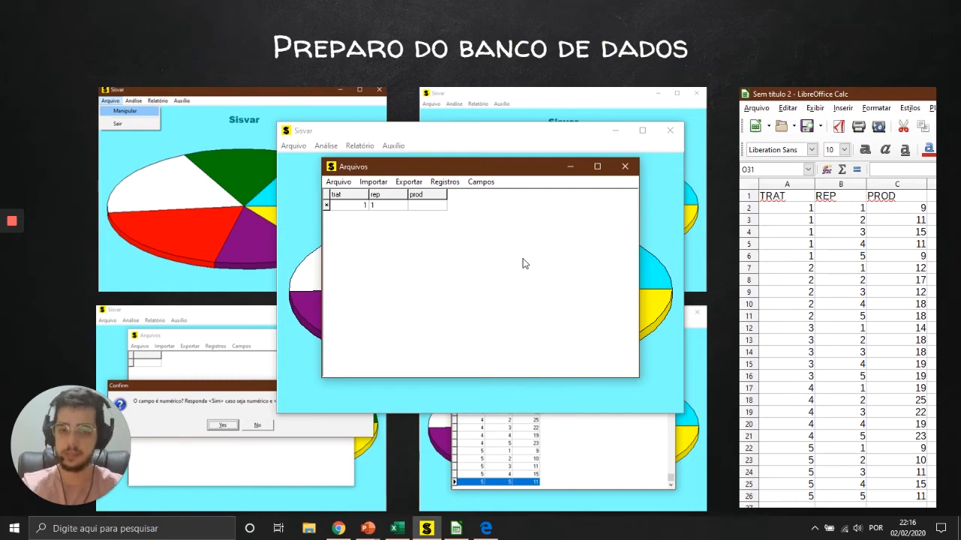
type("9")
key("Tab")
type("1")
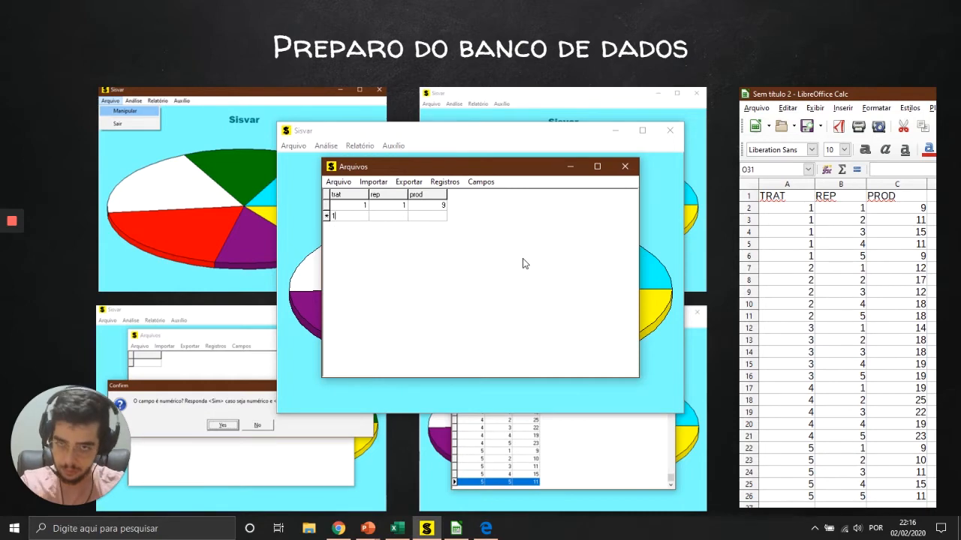
type("21")
key("Tab")
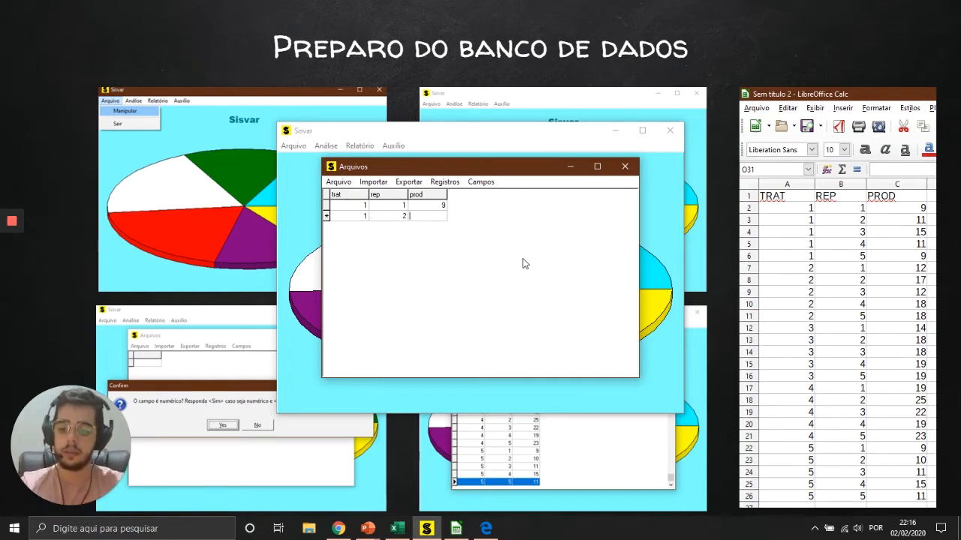
type("11")
key("Tab")
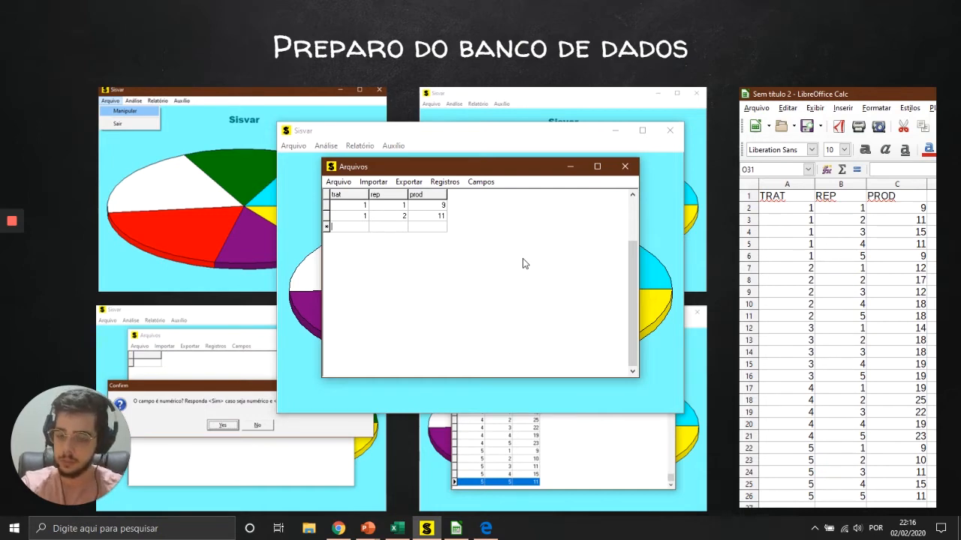
Step: Begin a third record with trat 2 and rep 1
type("2")
key("Tab")
type("1")
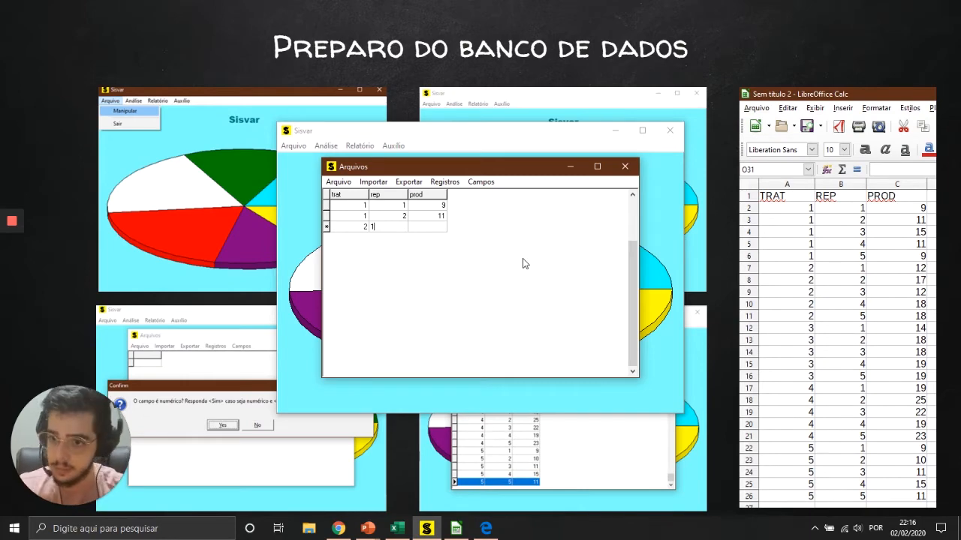
Step: Switch to the LibreOffice Calc spreadsheet and examine how treatments, repetitions and production values are arranged in the TRAT, REP and PROD columns
mouse_move(438, 527)
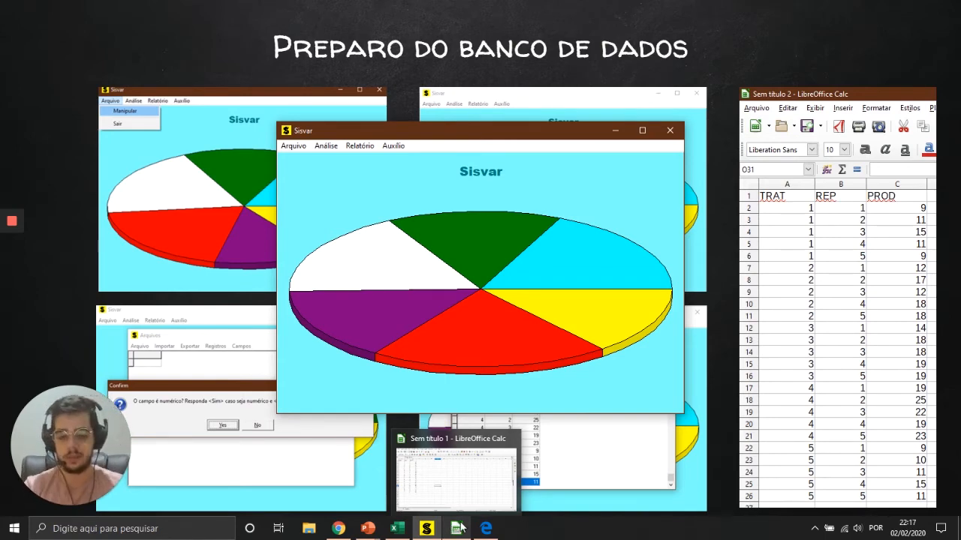
left_click(461, 529)
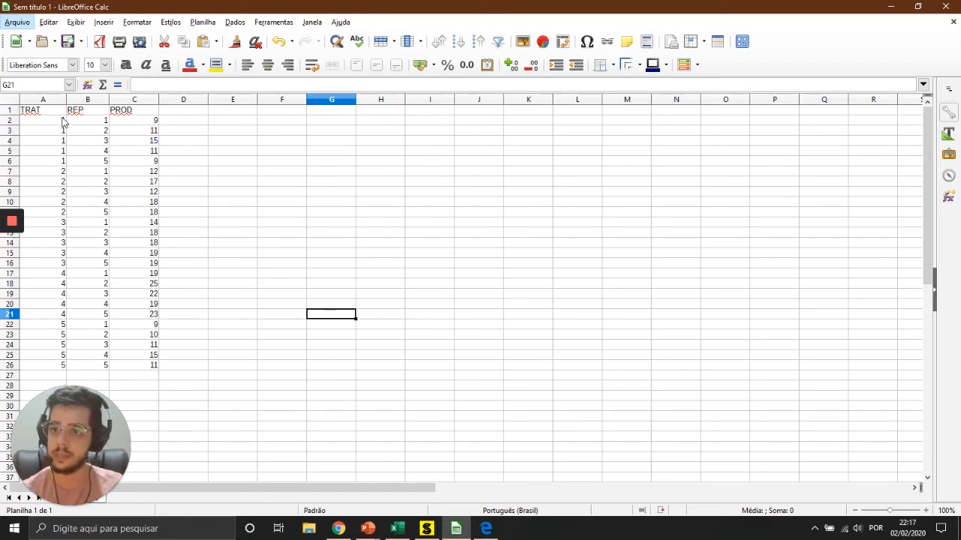
left_click(53, 142)
left_click(53, 122)
left_click(53, 140)
left_click(54, 153)
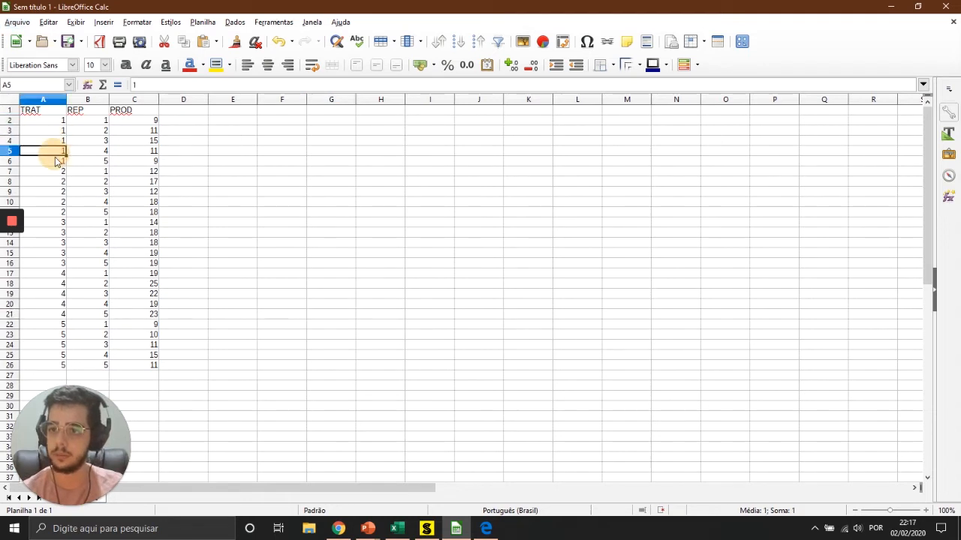
left_click(95, 122)
left_click(97, 150)
left_click(147, 124)
left_click(139, 153)
left_click(142, 162)
left_click(59, 174)
left_click(54, 202)
left_click(48, 274)
left_click(55, 323)
left_click(53, 355)
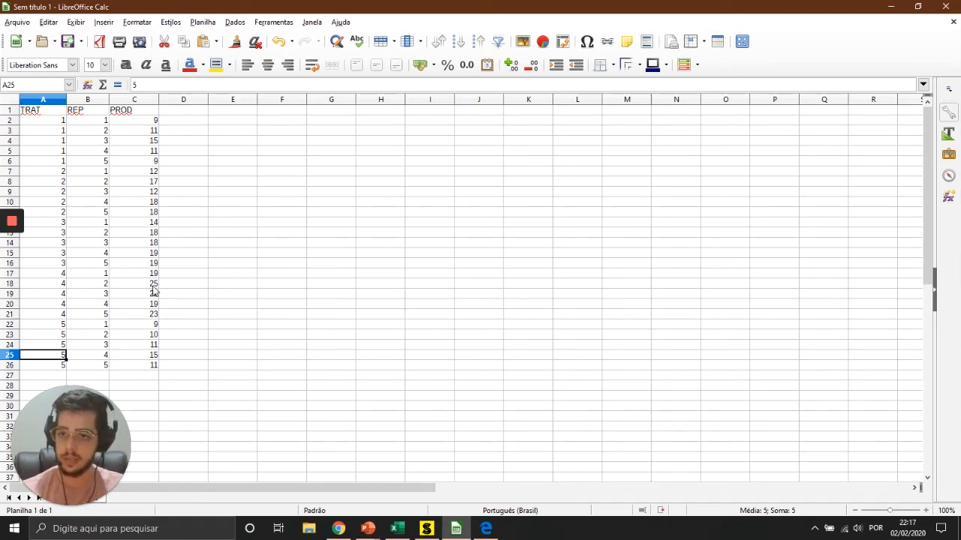
Step: Set up saving a copy of the spreadsheet with dBASE (.dbf) as the file type
left_click(18, 22)
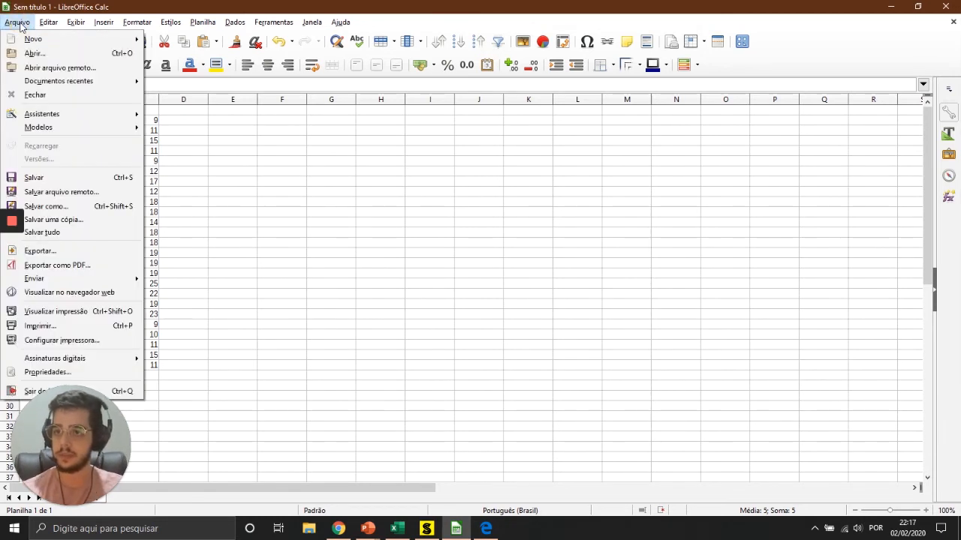
left_click(88, 217)
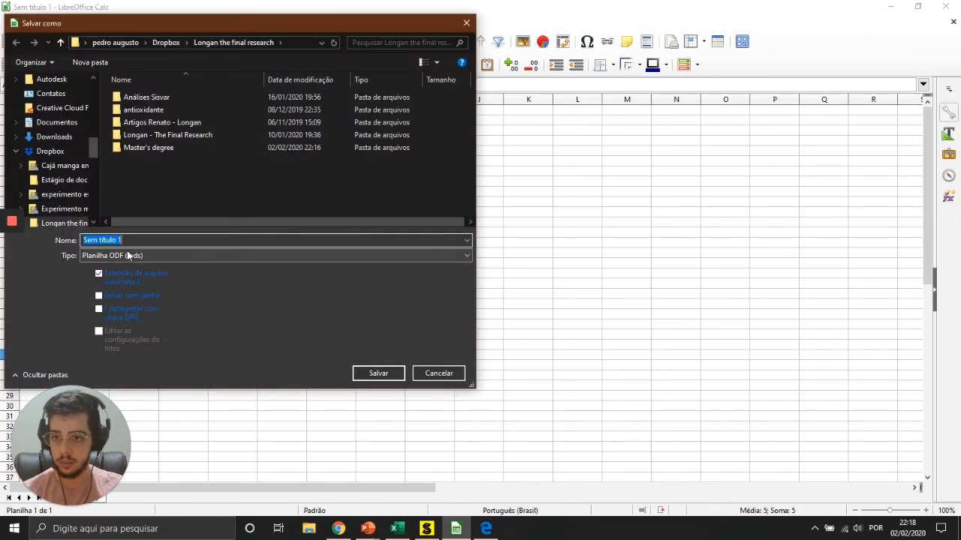
left_click(120, 255)
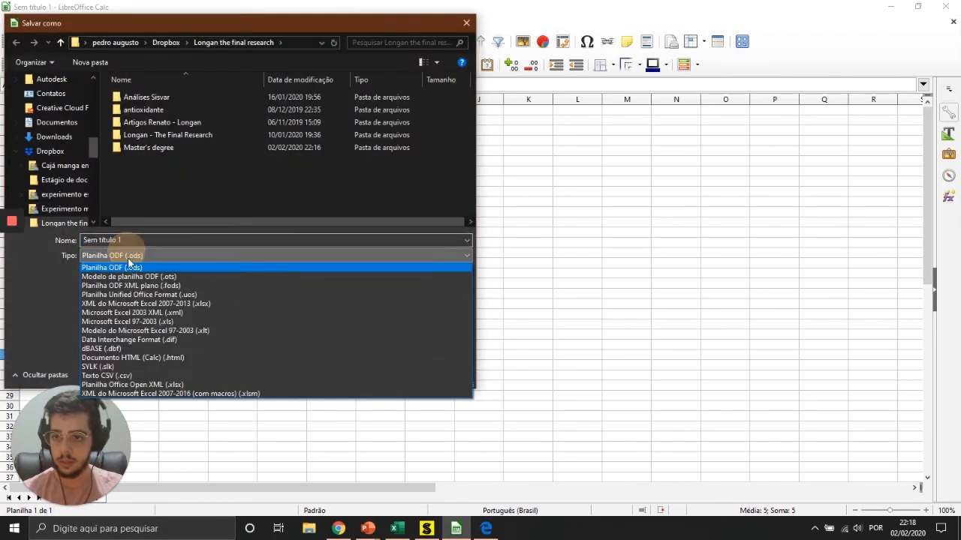
left_click(135, 350)
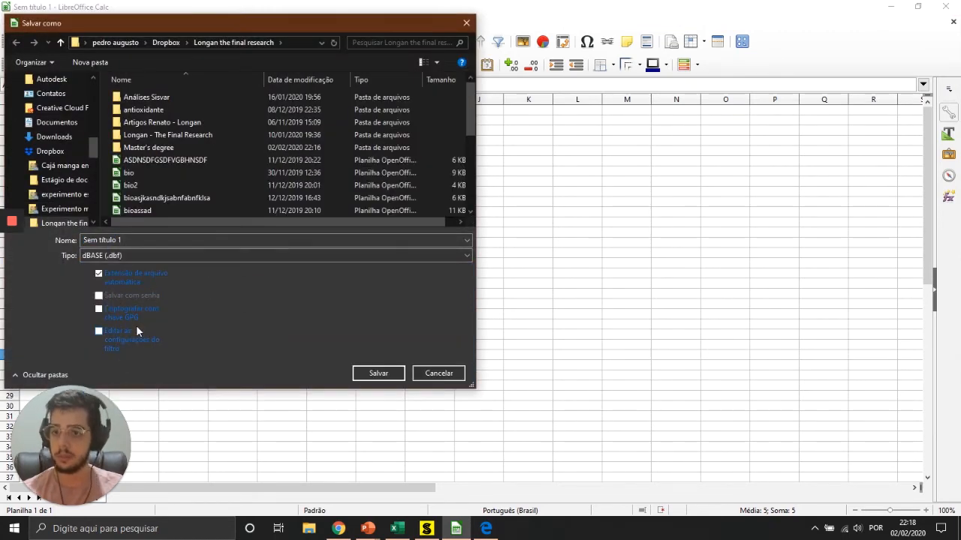
left_click(127, 239)
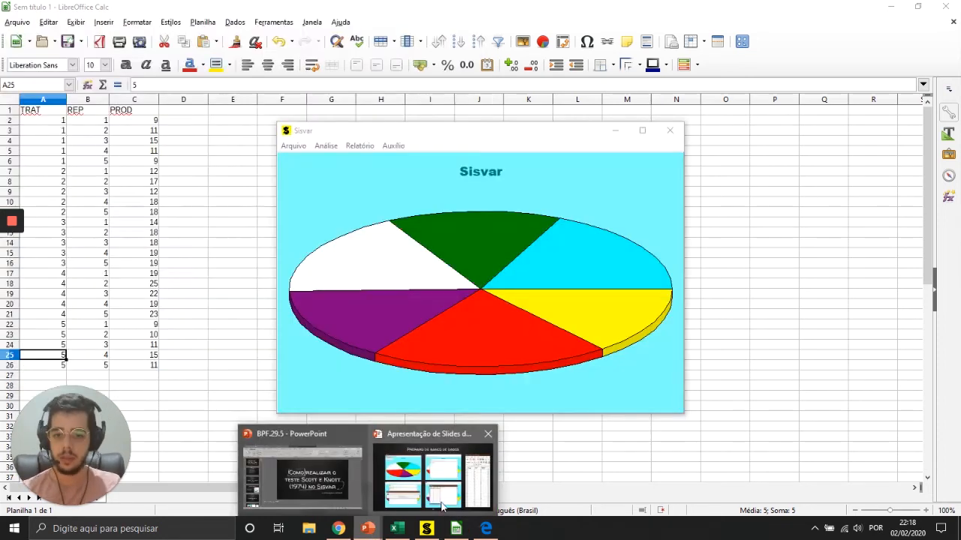
left_click(433, 473)
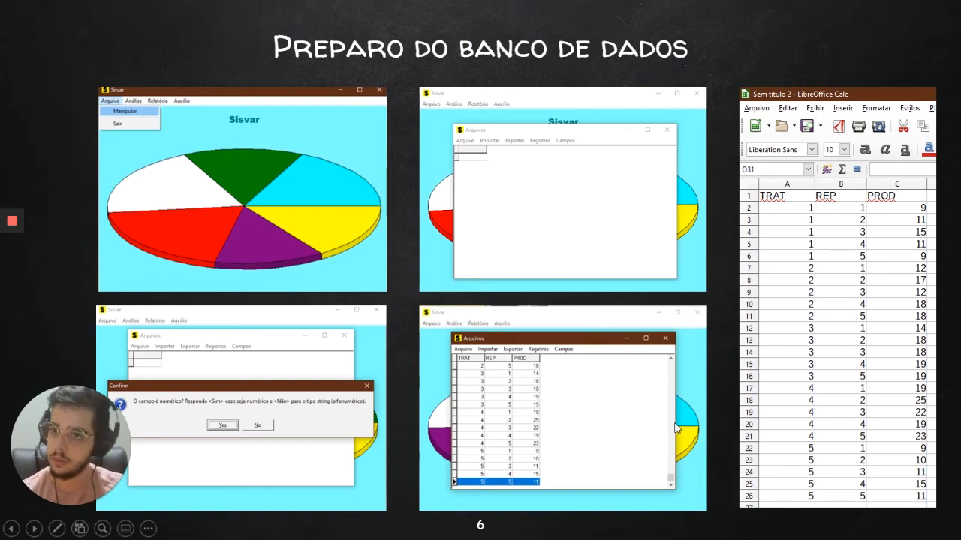
key("Right")
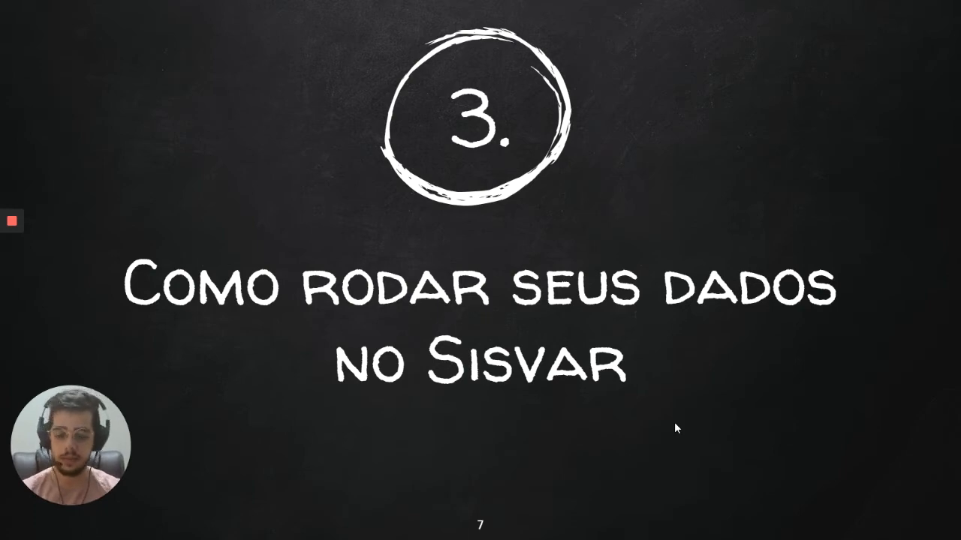
key("Right")
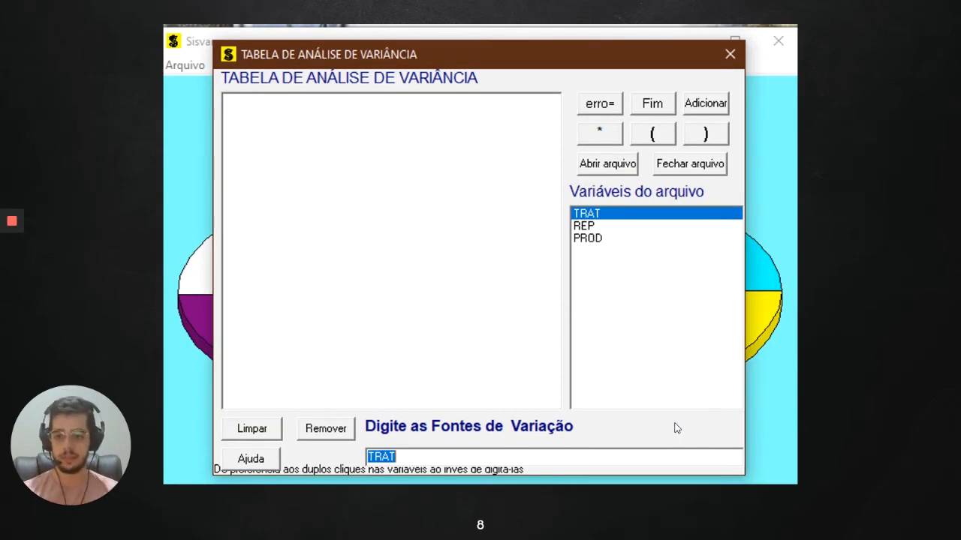
Step: Switch to Sisvar, start an Anava analysis and open the data file containing the TRAT, REP and PROD variables
key("alt+Tab")
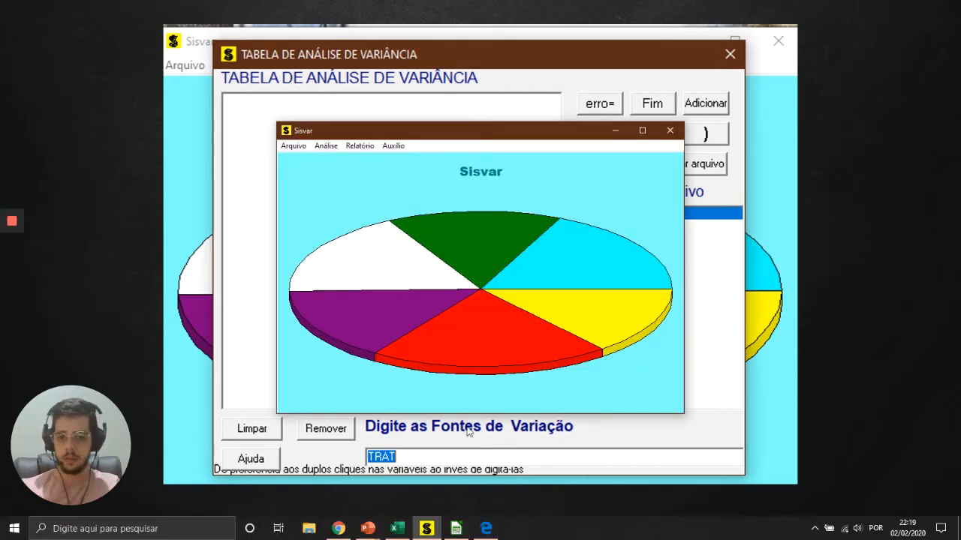
left_click(325, 147)
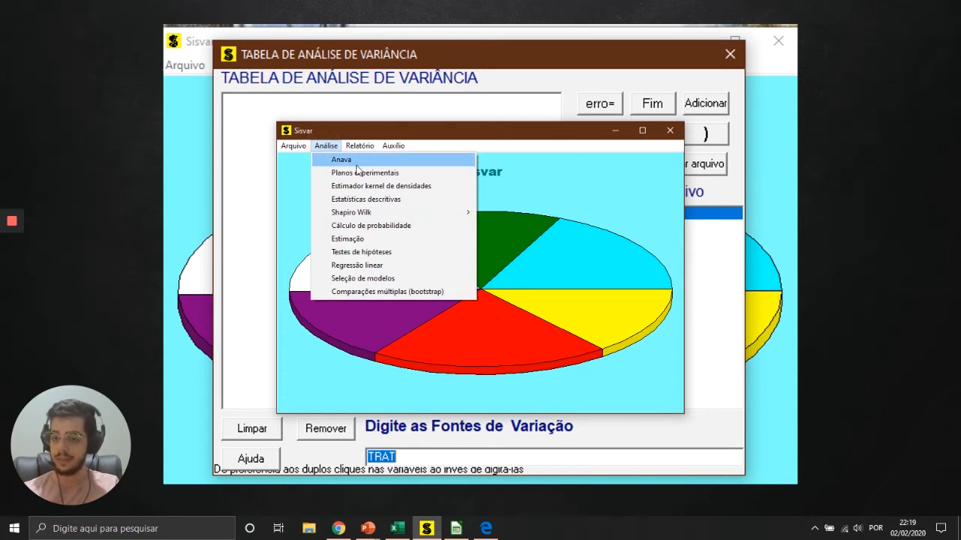
left_click(356, 164)
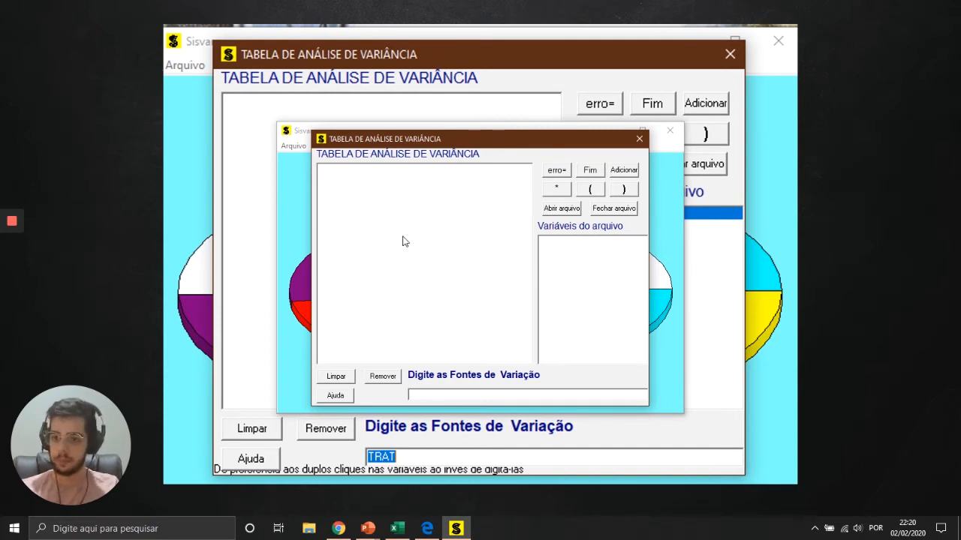
left_click(561, 208)
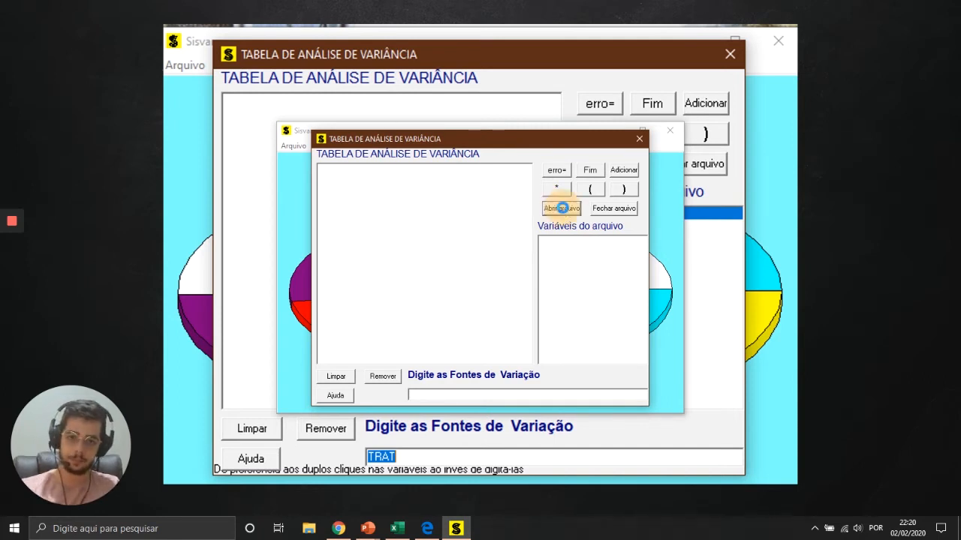
double_click(385, 285)
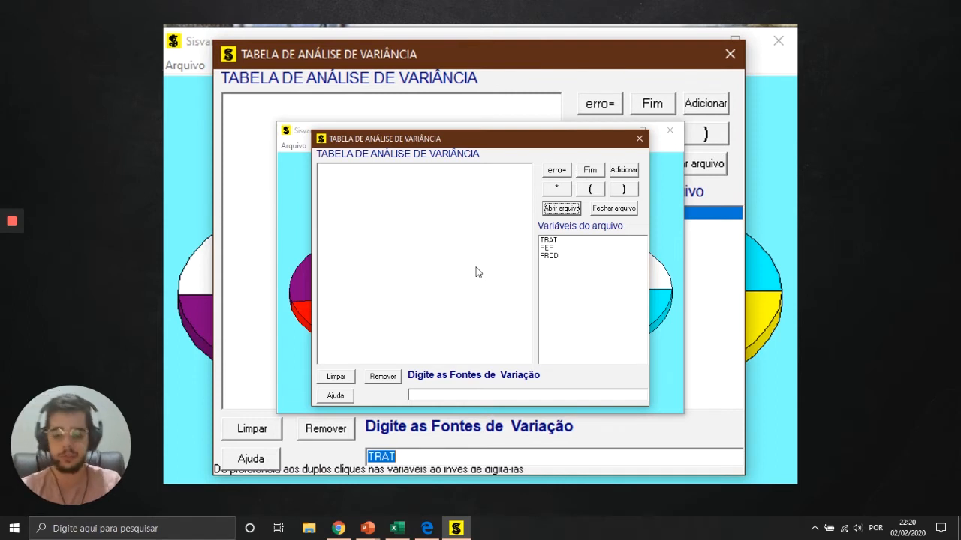
Step: Add TRAT as the source of variation and close the analysis of variance table
double_click(552, 240)
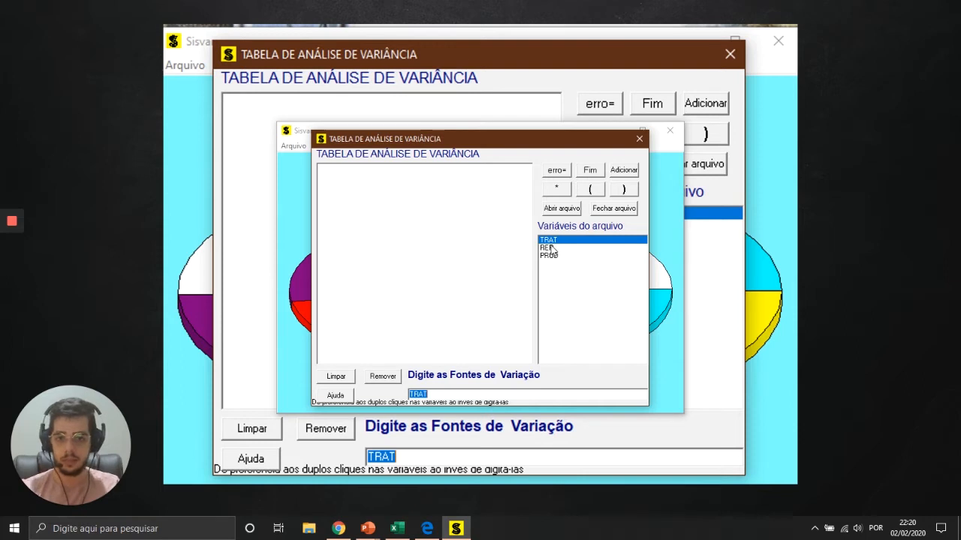
left_click(624, 170)
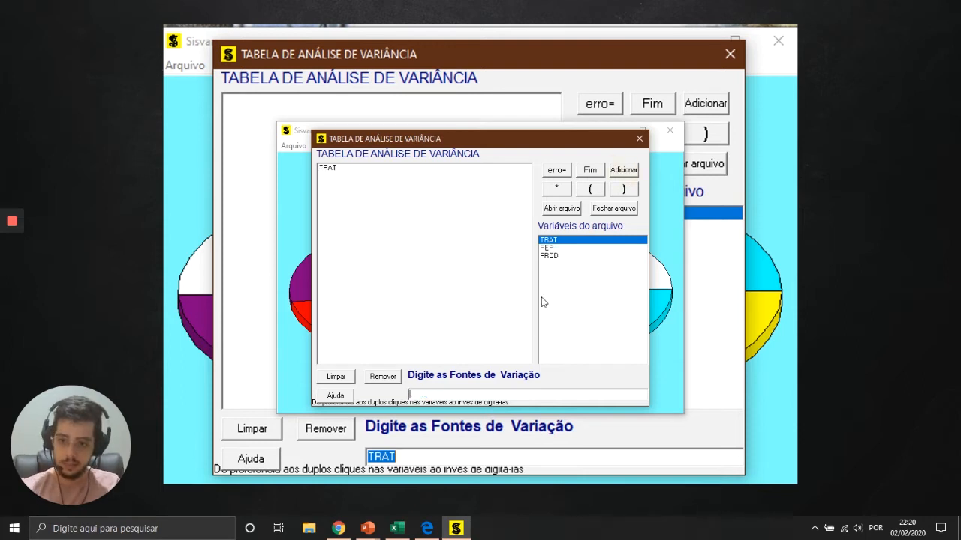
left_click(593, 174)
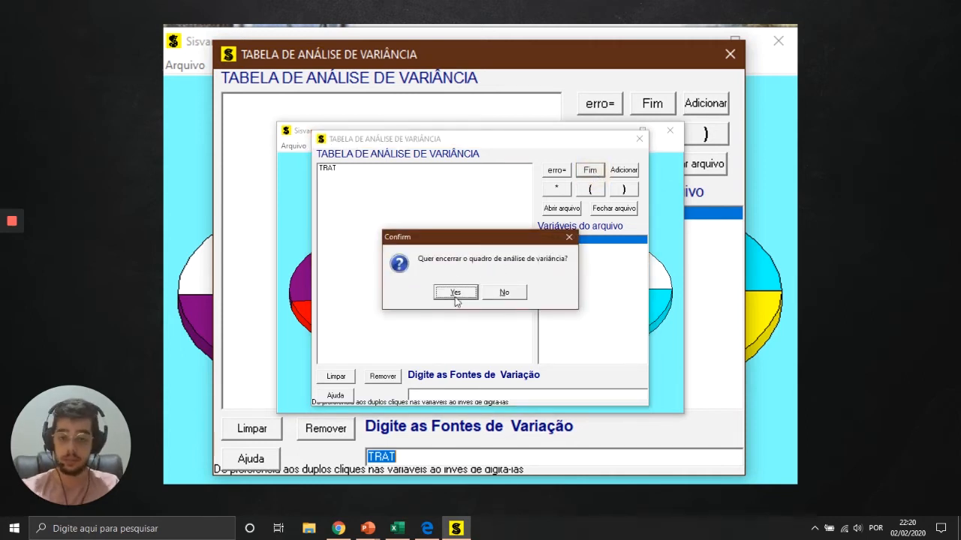
left_click(456, 295)
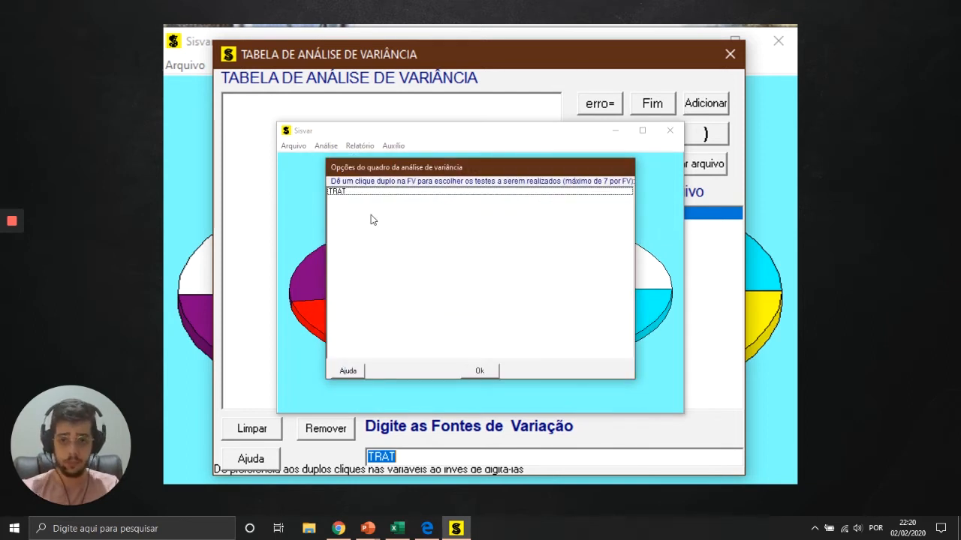
Step: Assign the Scott-Knott test to TRAT at a 0.05 significance level and accept the test options
double_click(336, 194)
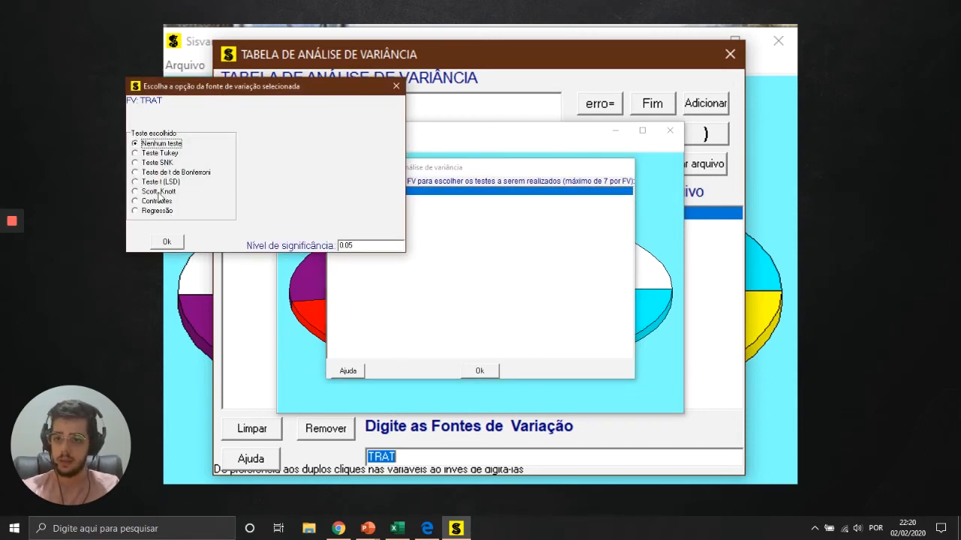
left_click(159, 192)
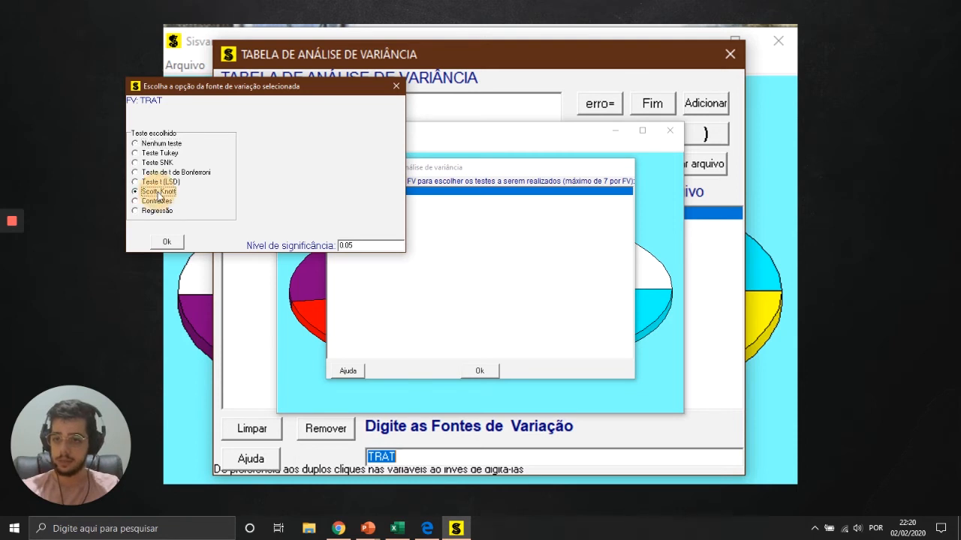
left_click(352, 245)
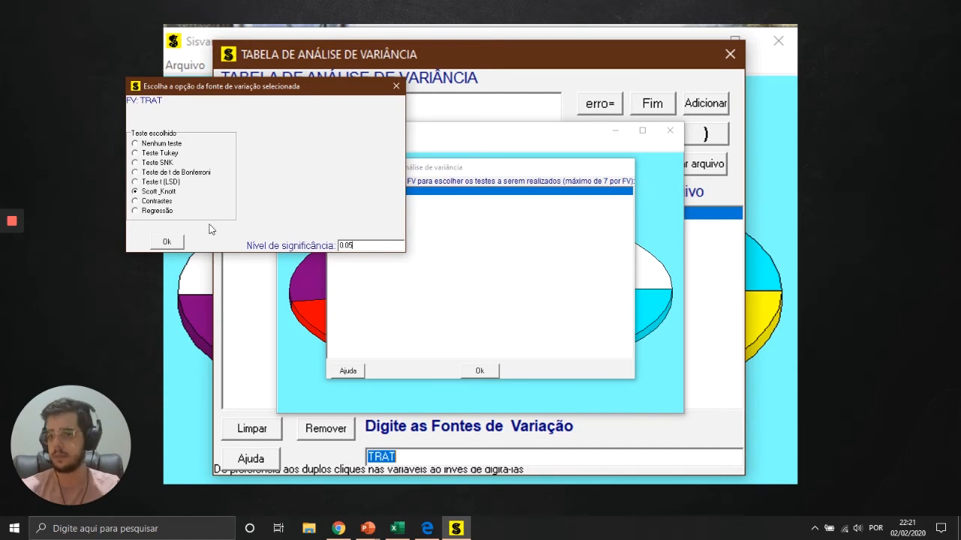
left_click(165, 242)
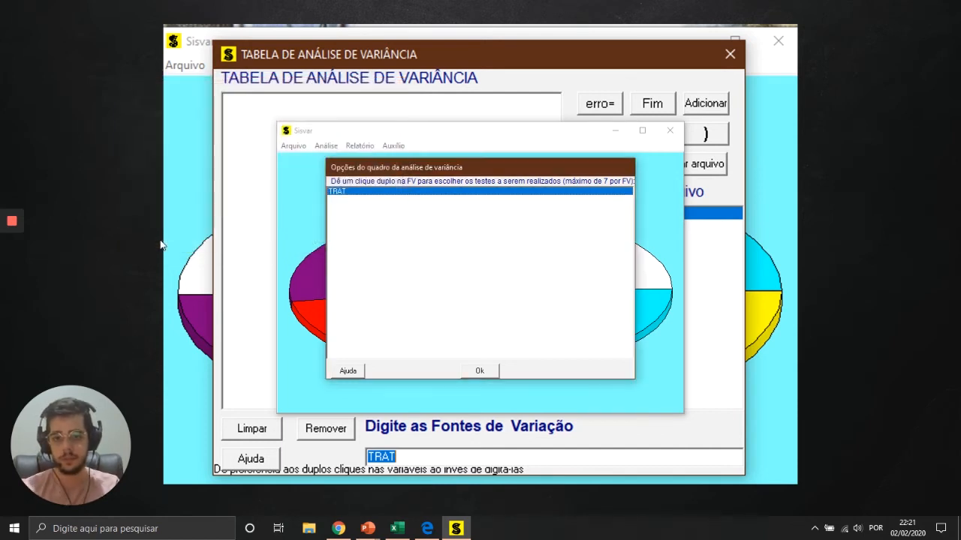
left_click(479, 372)
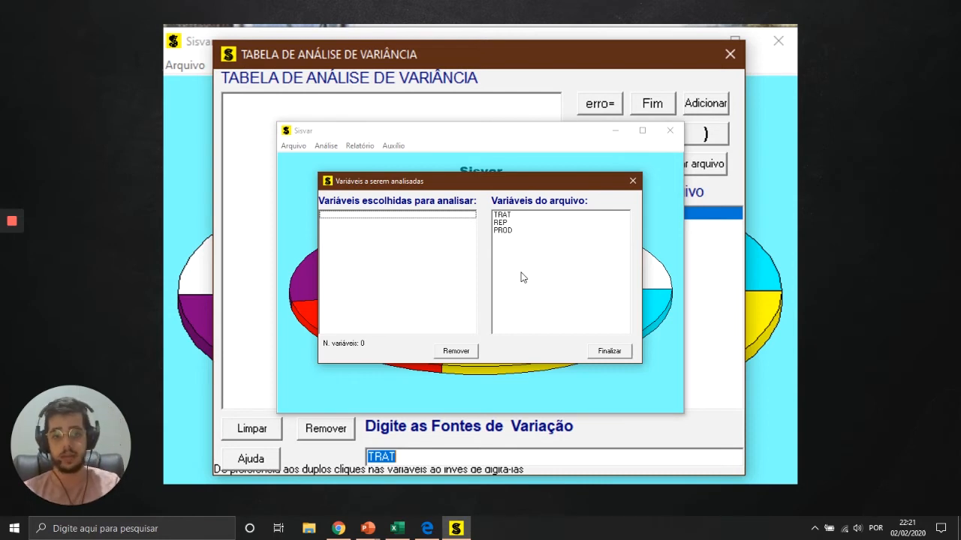
Step: Choose PROD as the variable to analyse and finish without applying a transformation
double_click(520, 231)
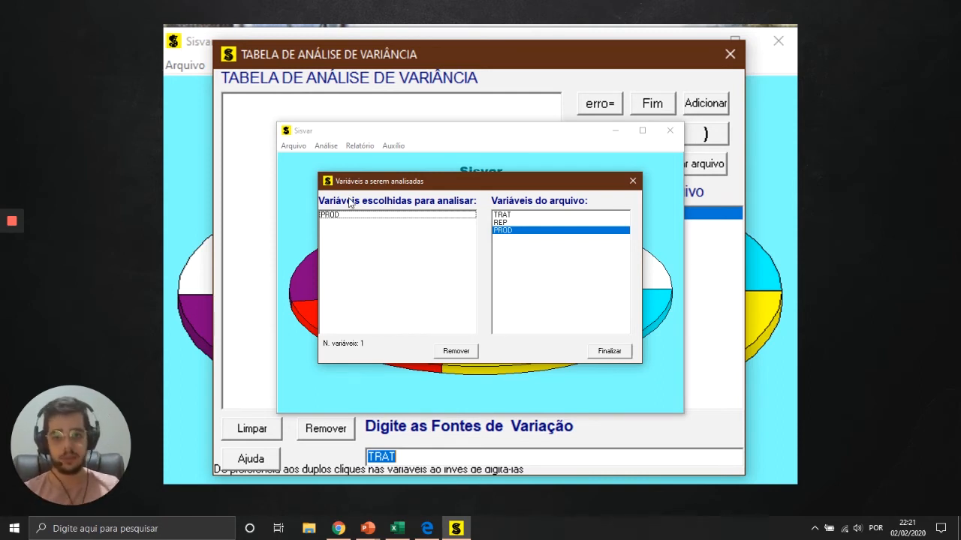
left_click(608, 352)
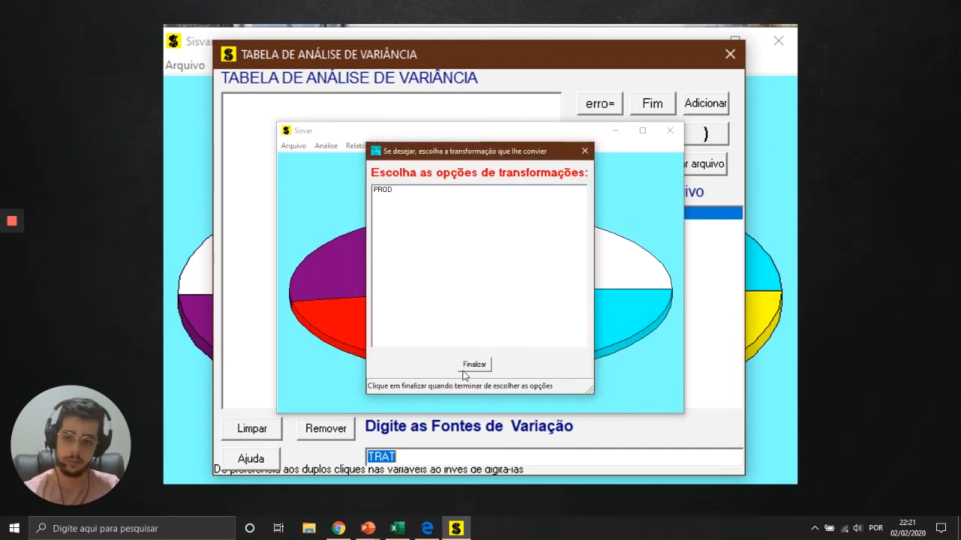
left_click(474, 365)
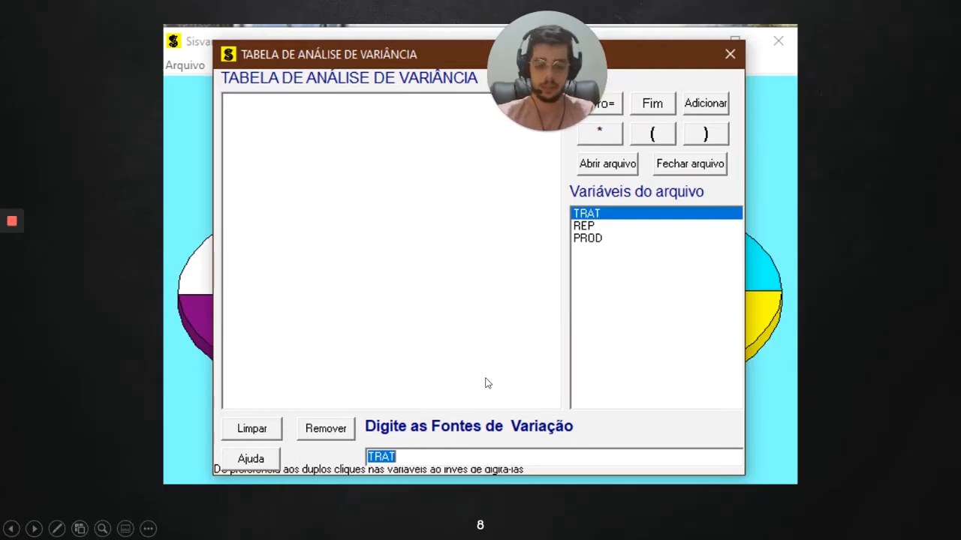
left_click(485, 382)
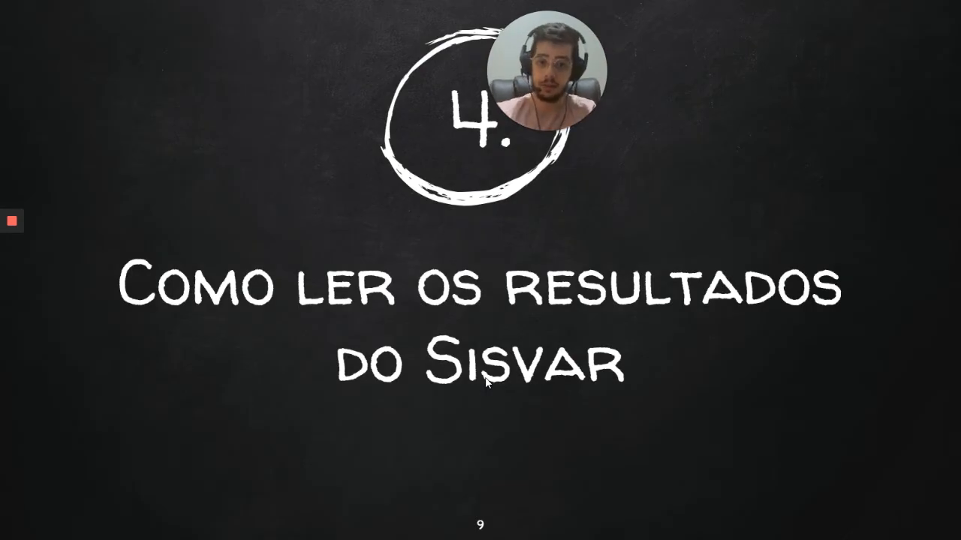
left_click(485, 382)
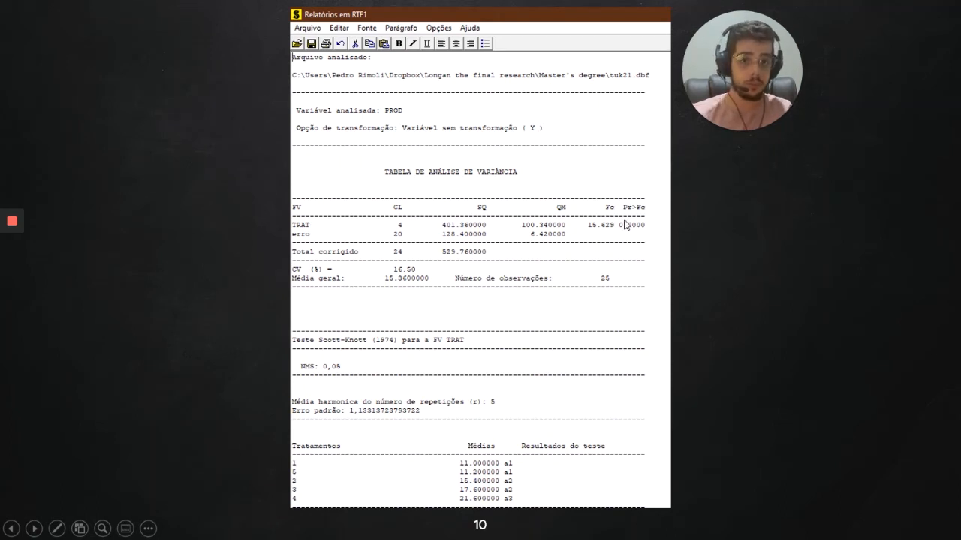
mouse_move(705, 116)
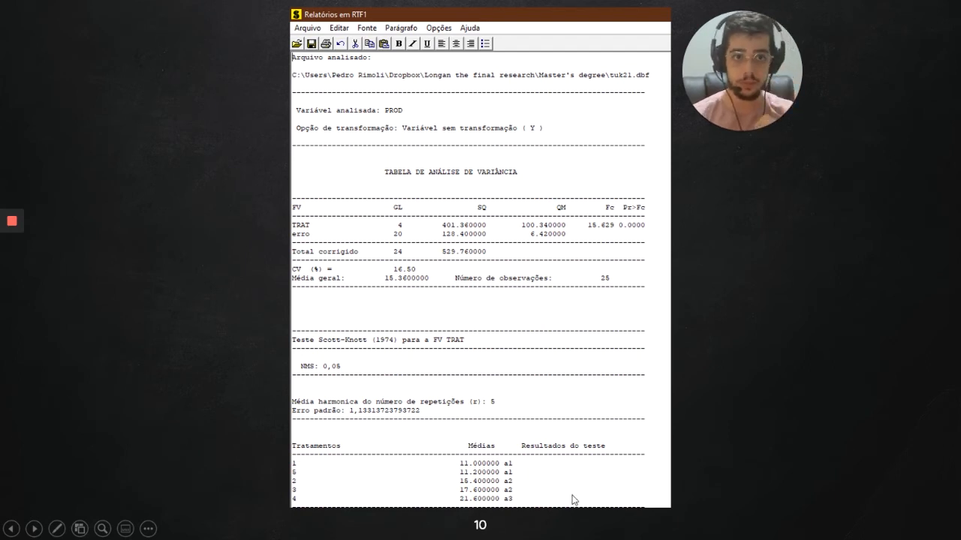
Step: Leave the slideshow and compare the SKOTT KNOTT table in Excel with the treatment means and test results in the Sisvar report
key("Escape")
left_click(401, 529)
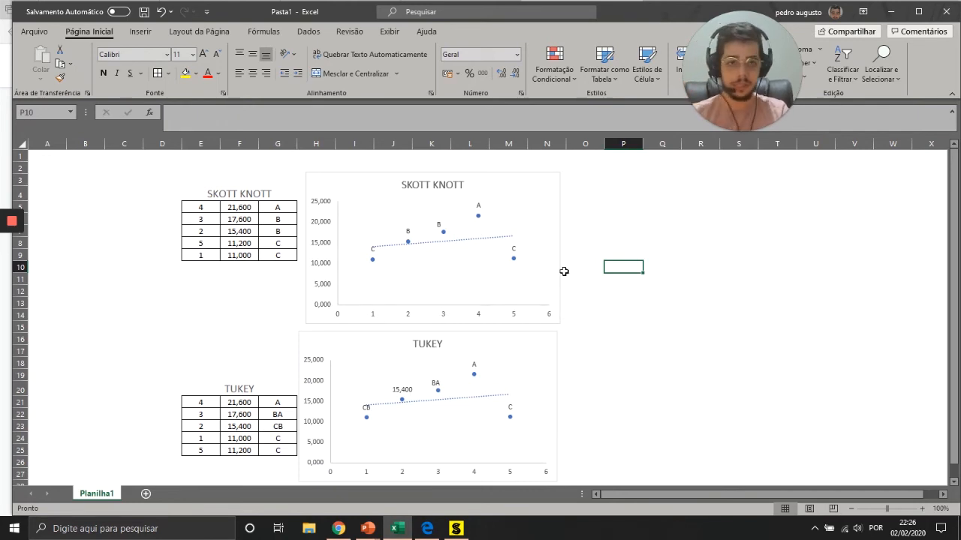
left_click_drag(197, 208, 201, 258)
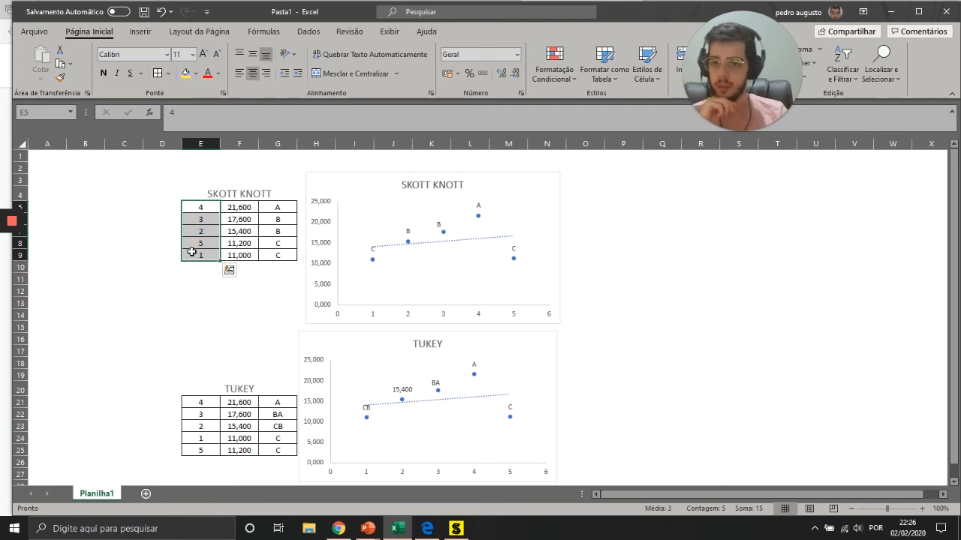
left_click(290, 207)
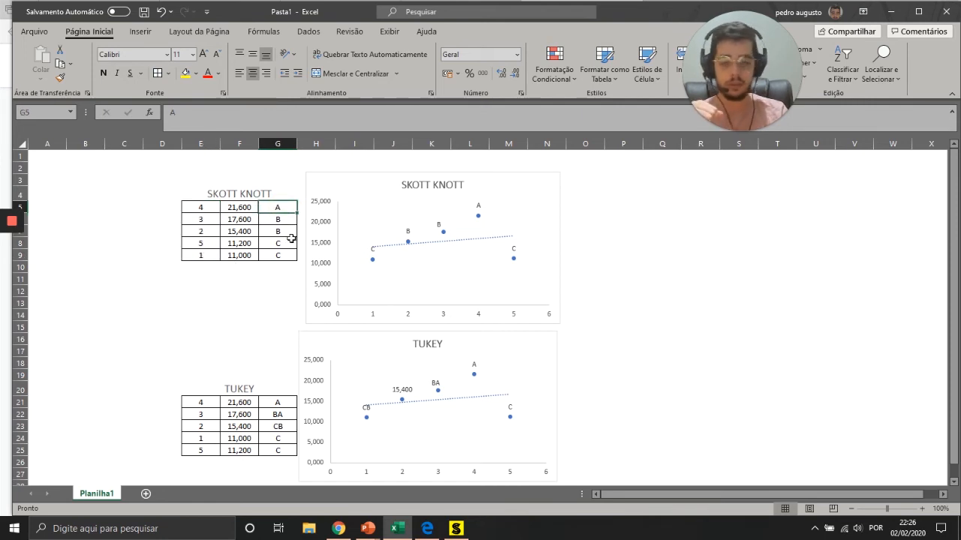
left_click(454, 531)
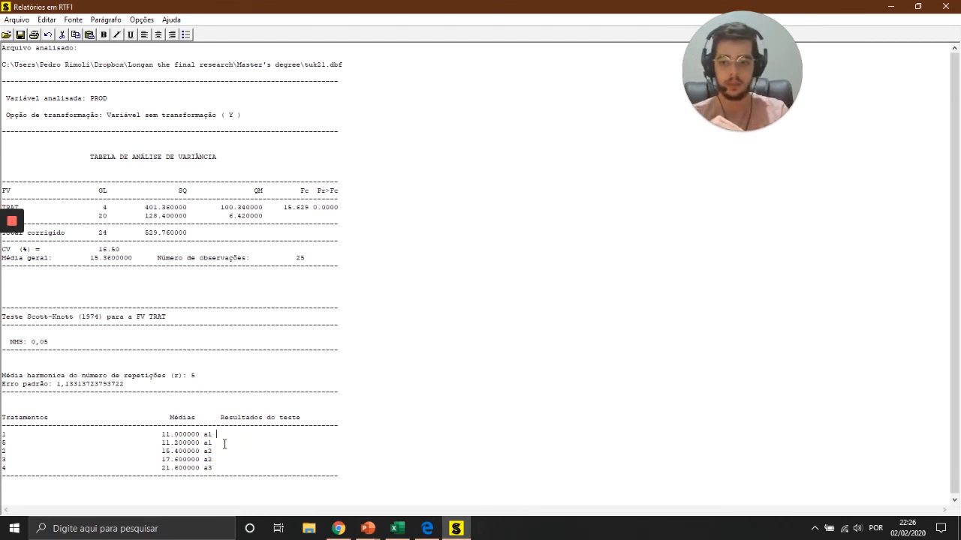
double_click(208, 468)
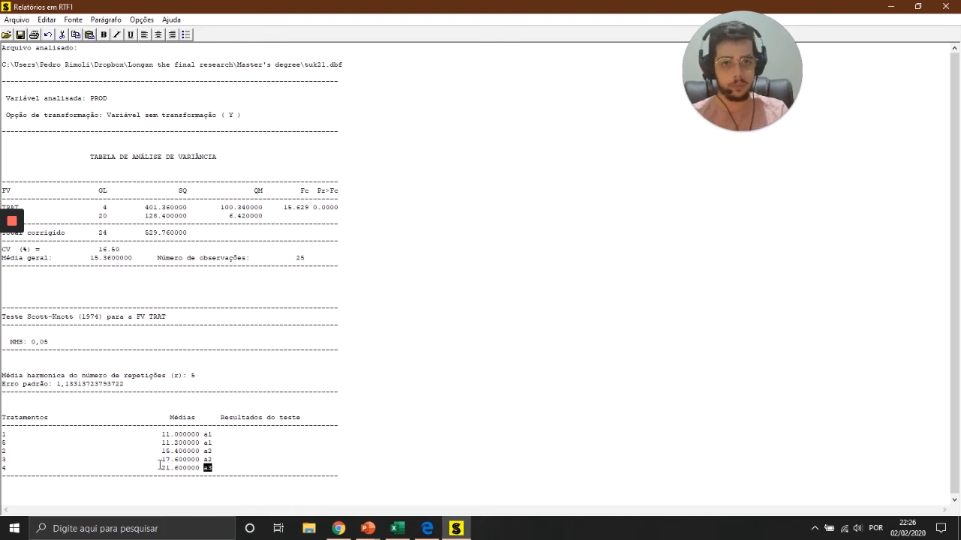
Step: Switch back to Excel and examine which letter group each treatment has in the SKOTT KNOTT table
left_click(402, 531)
mouse_move(352, 521)
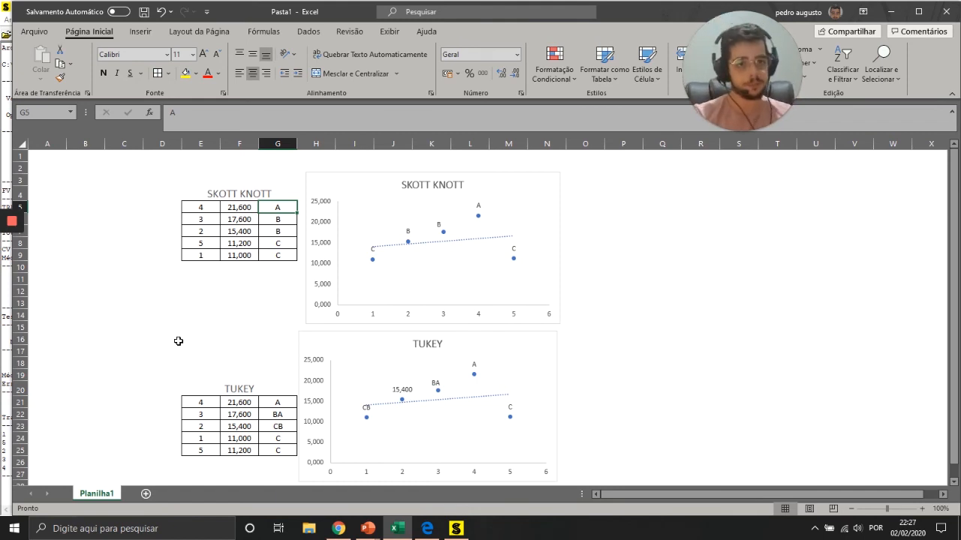
left_click(212, 209)
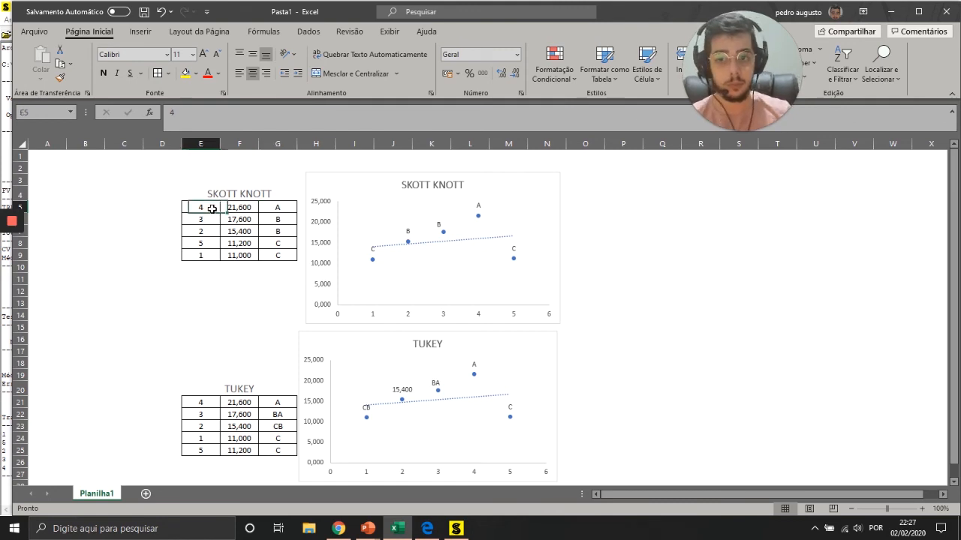
left_click(273, 207)
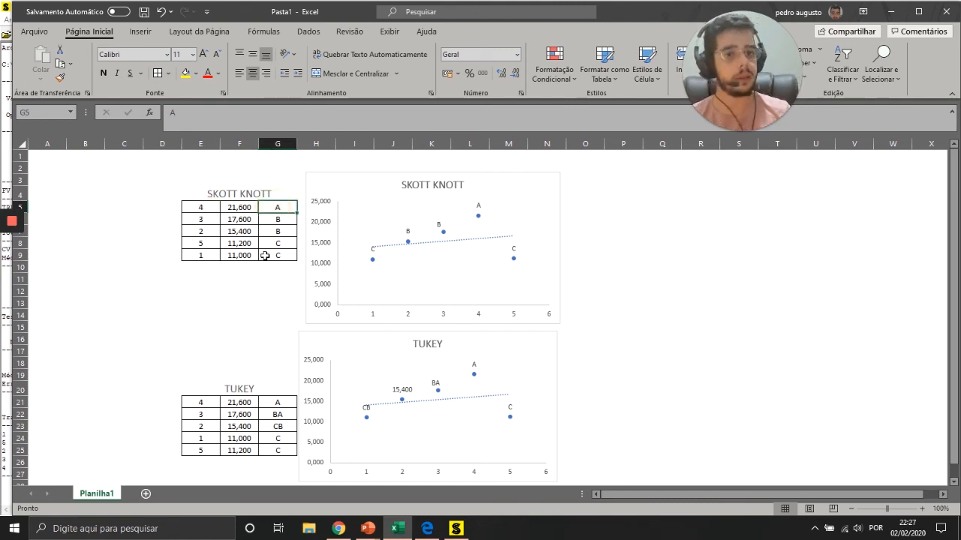
left_click_drag(201, 219, 204, 232)
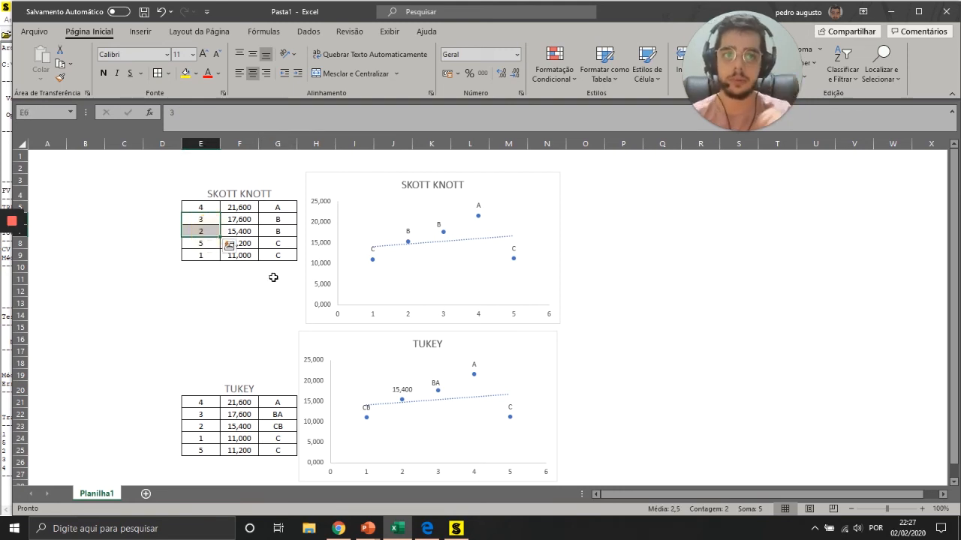
left_click_drag(279, 219, 288, 234)
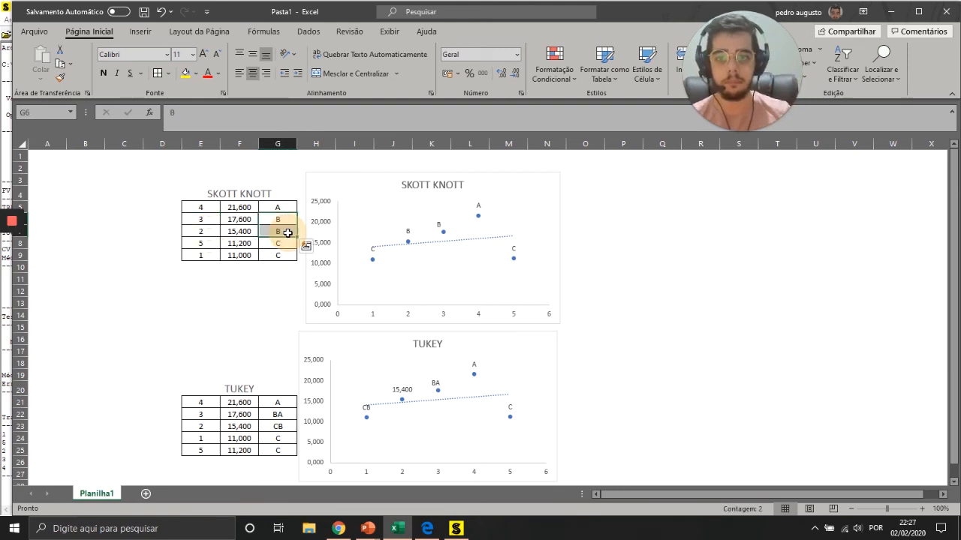
left_click_drag(203, 245, 204, 256)
left_click(204, 245)
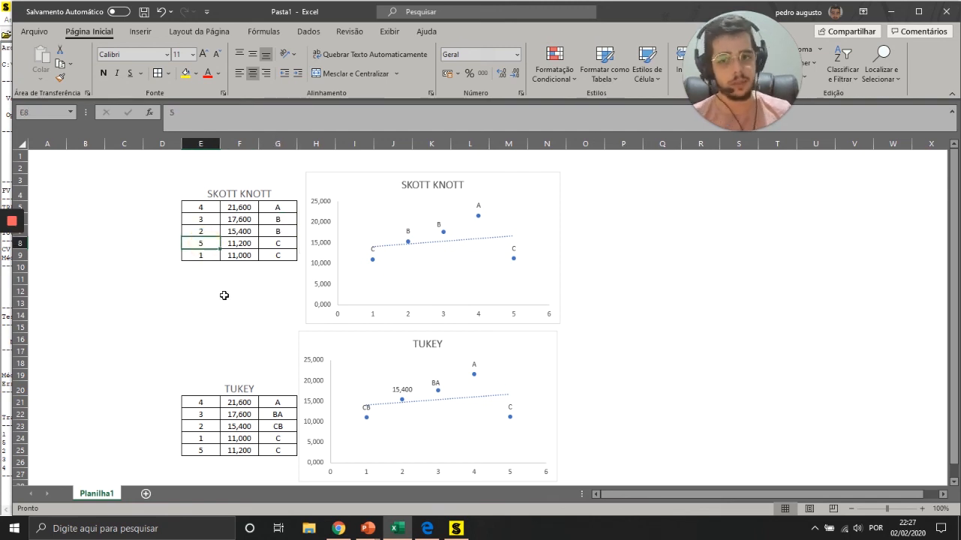
left_click_drag(280, 245, 281, 256)
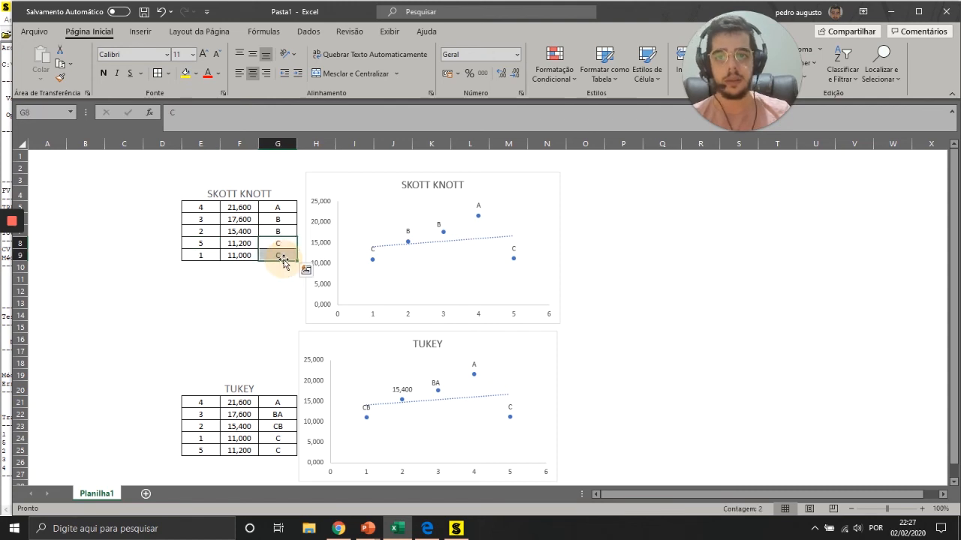
left_click(277, 331)
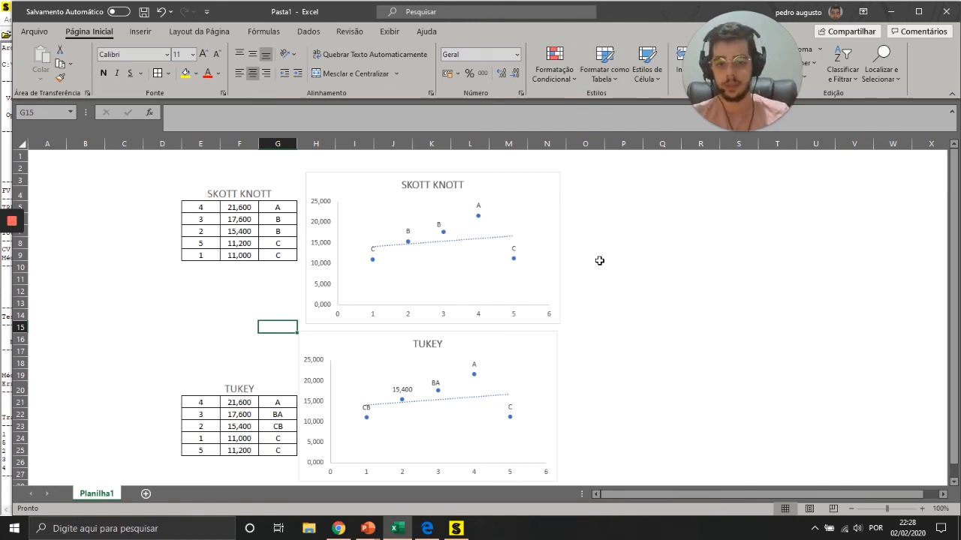
Step: Examine the shared letters of treatments 3 and 2 in the TUKEY table against the SKOTT KNOTT grouping
left_click(742, 337)
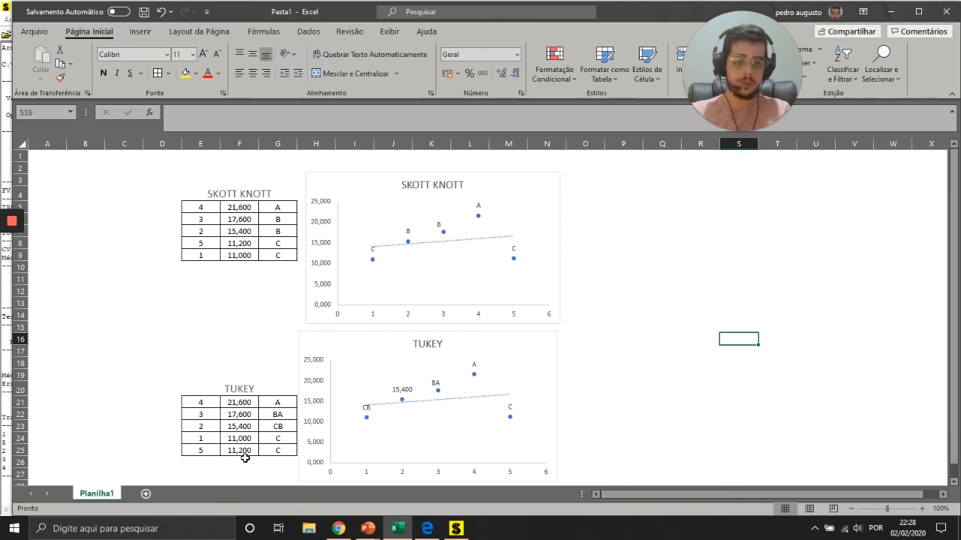
scroll(260, 405, "down", 1)
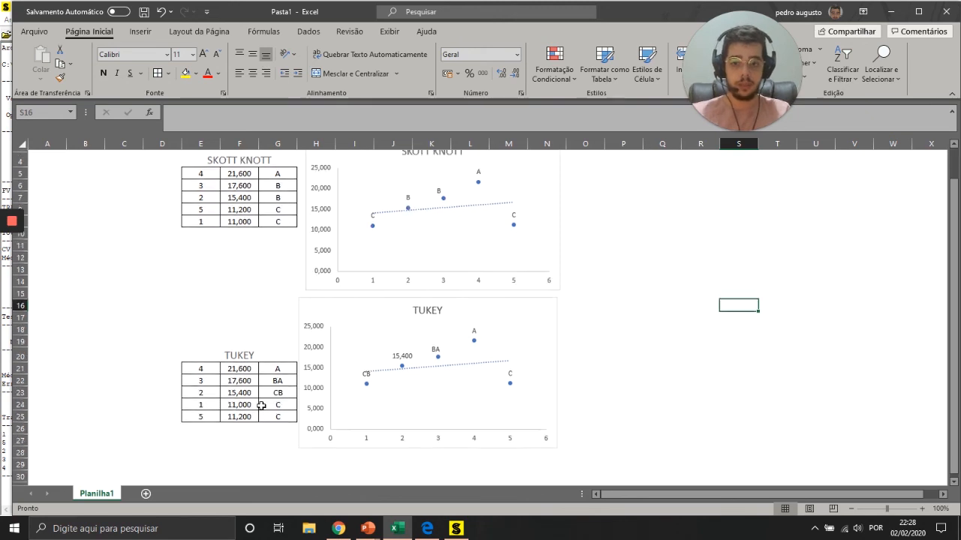
left_click(276, 390)
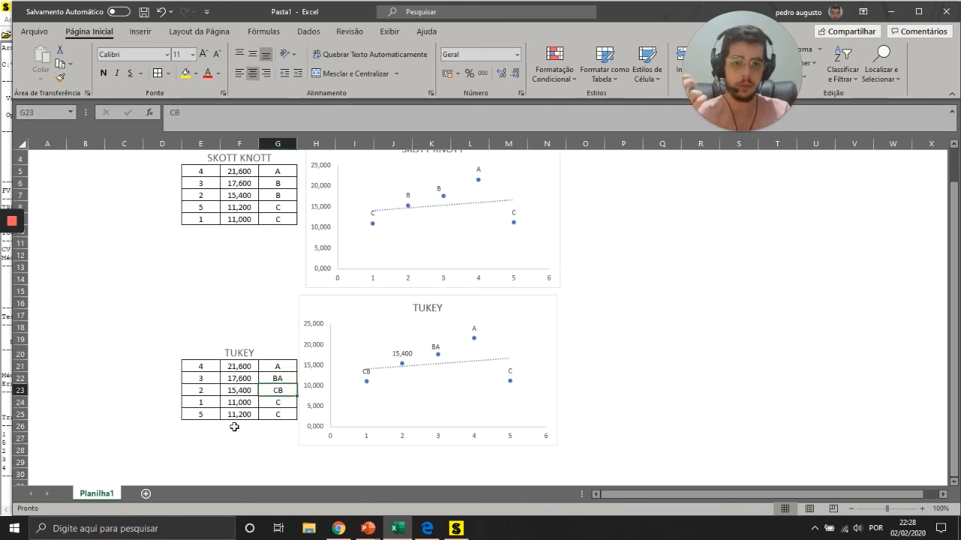
left_click(201, 379)
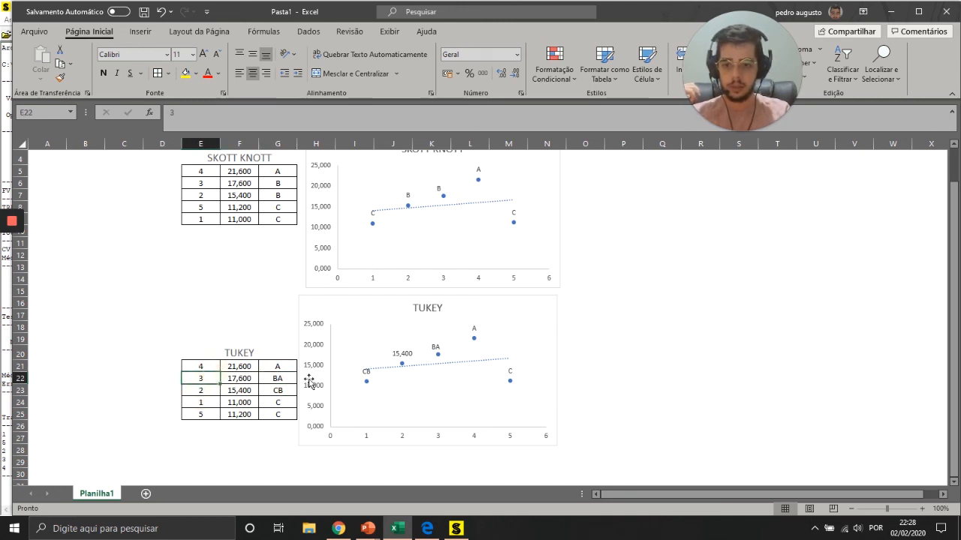
left_click(285, 377)
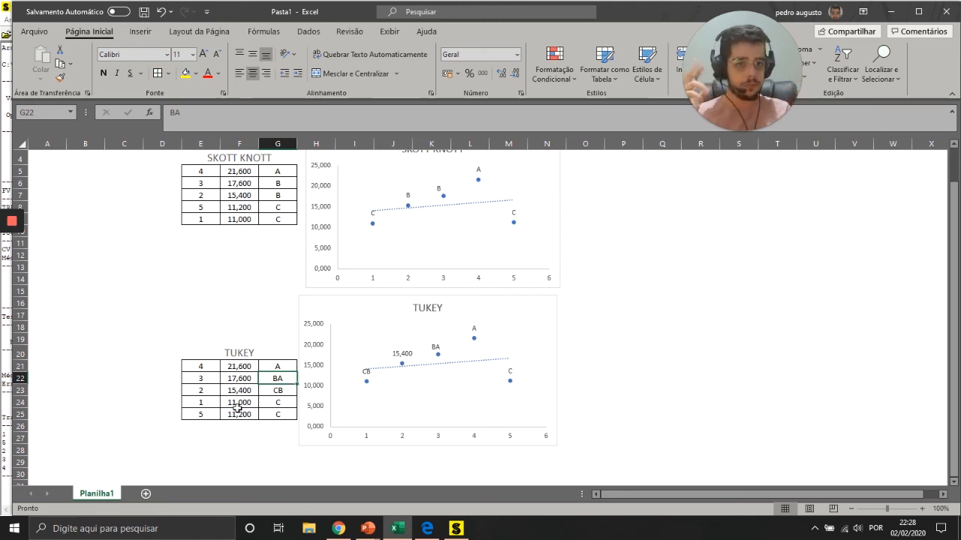
scroll(279, 398, "up", 1)
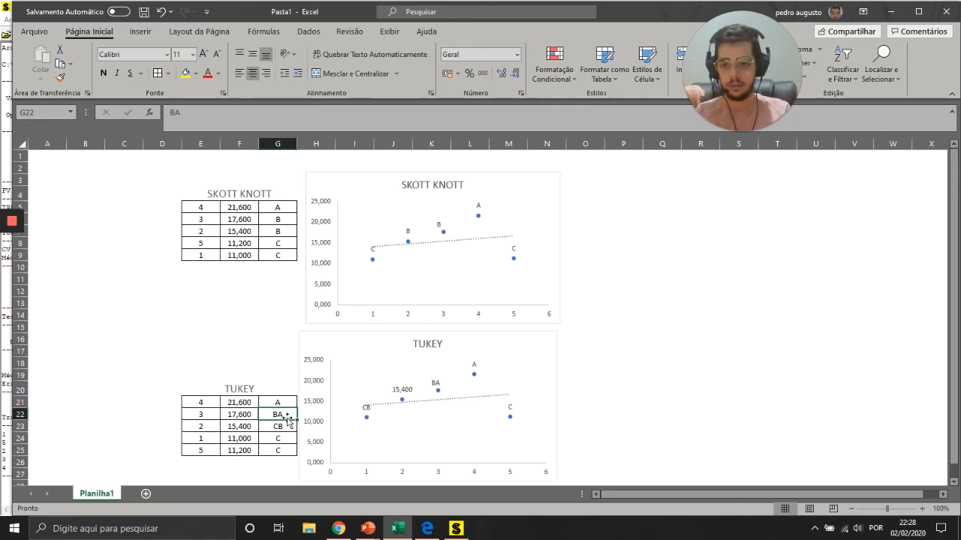
left_click(237, 415)
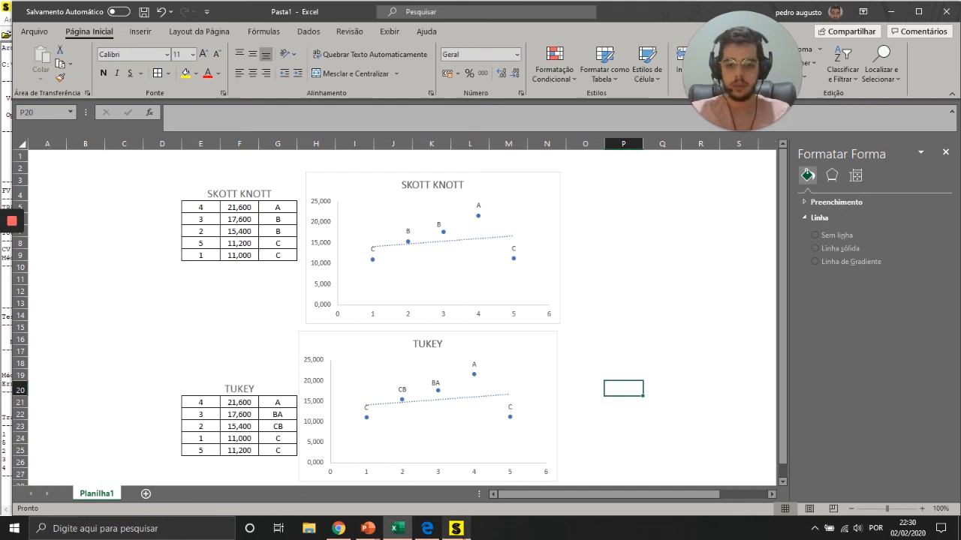
mouse_move(373, 536)
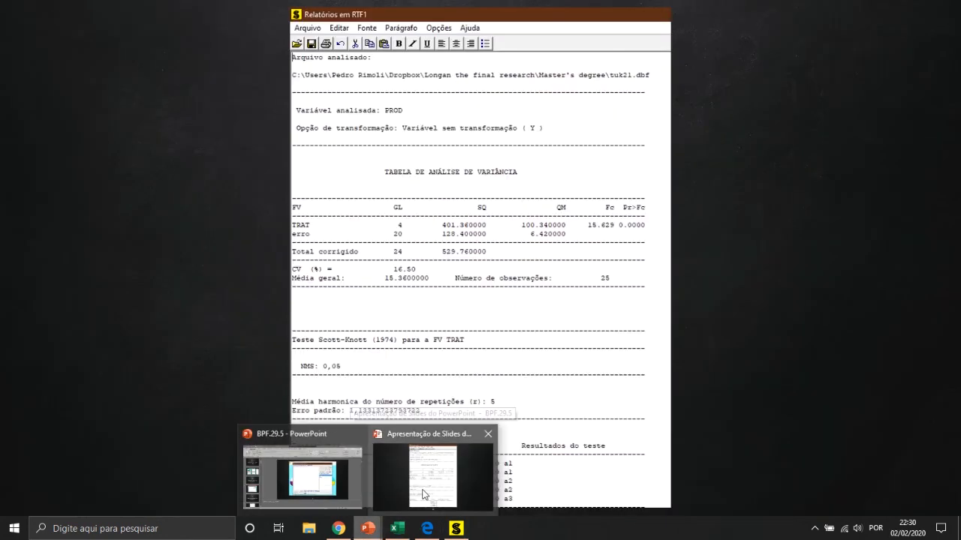
left_click(422, 495)
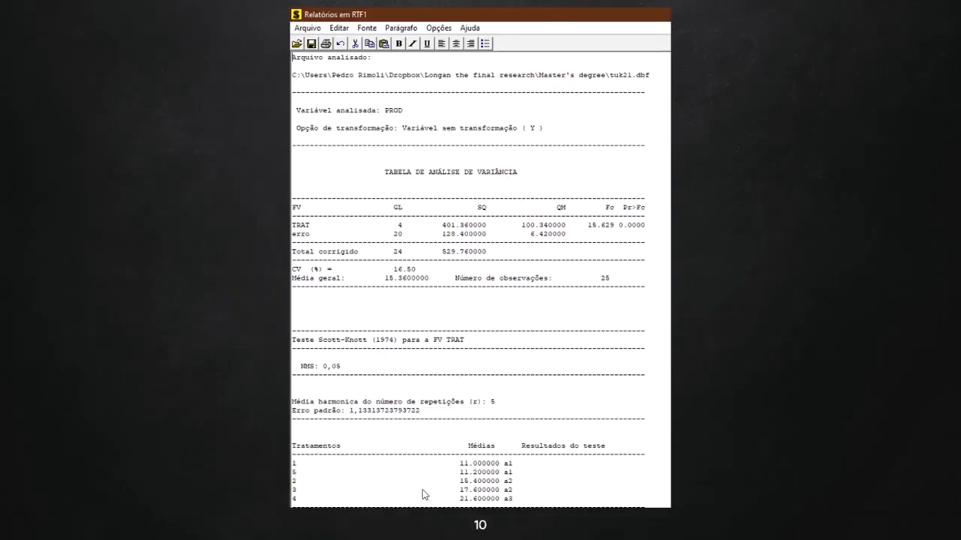
left_click(697, 350)
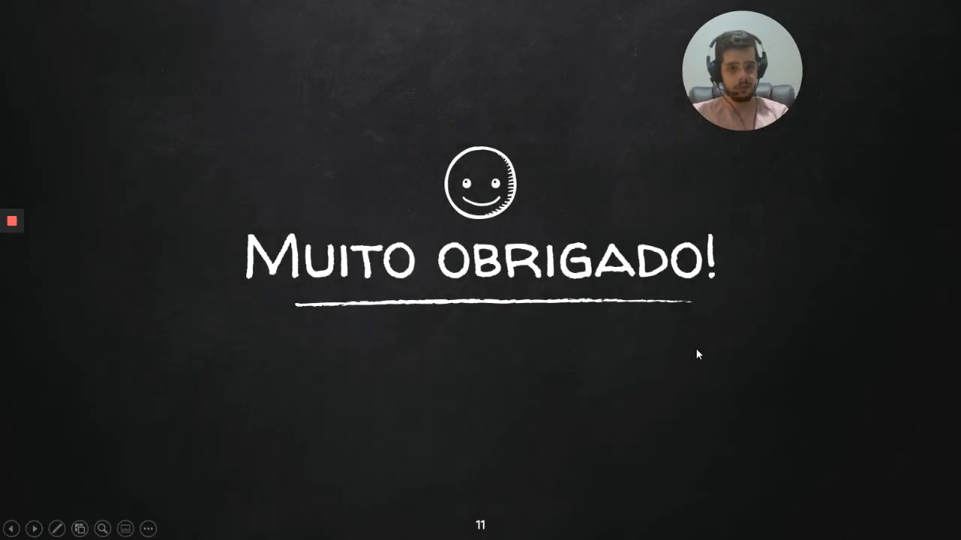